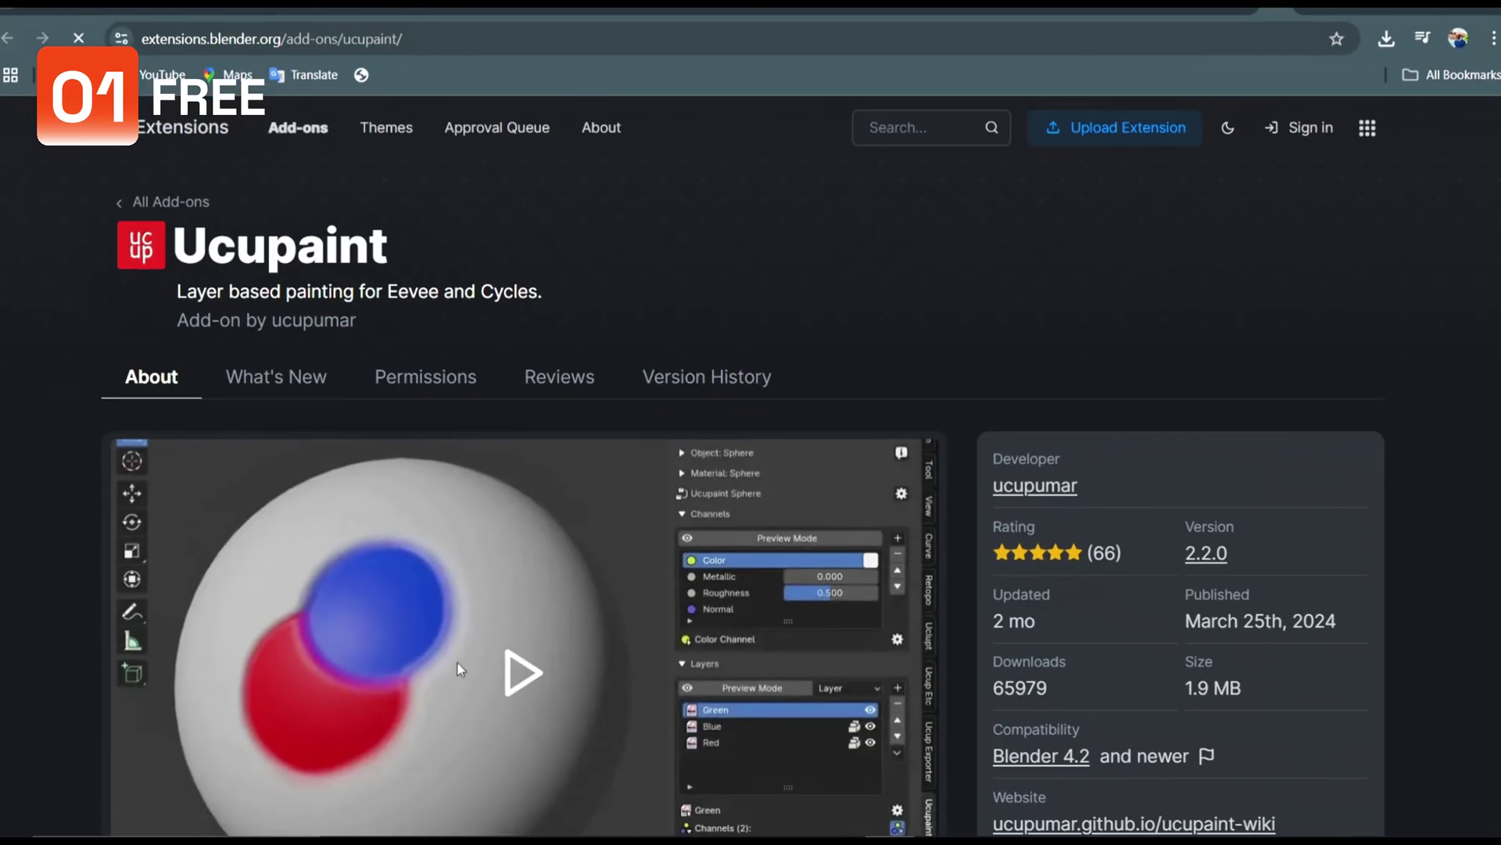
Scroll the Ucupaint add-on page and bring the Mask Color ID through Mask (NormalUp) 2 layers into view
scroll(751, 469, "down", 5)
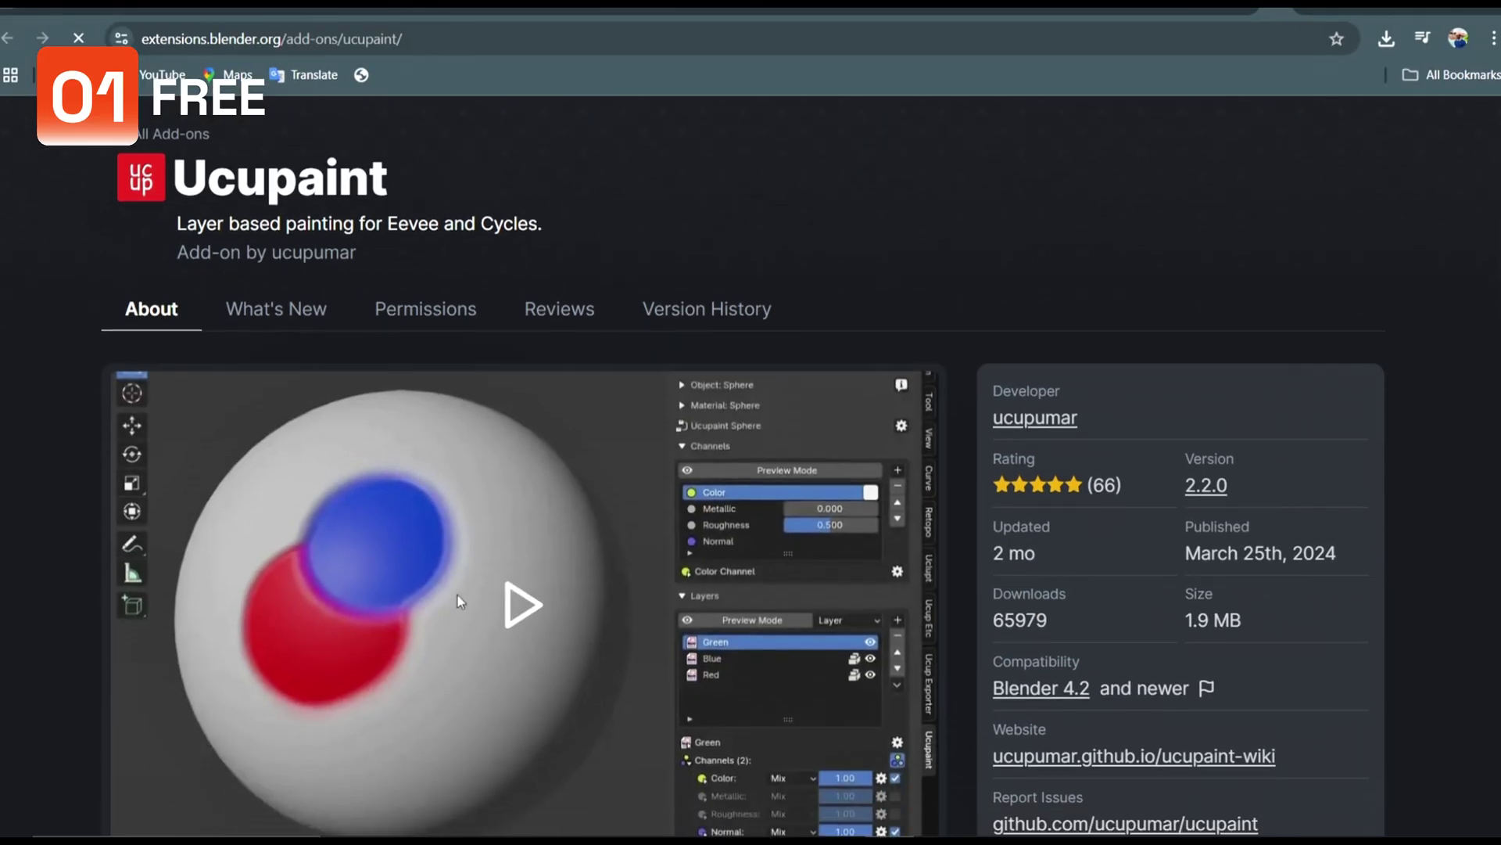
scroll(457, 383, "down", 5)
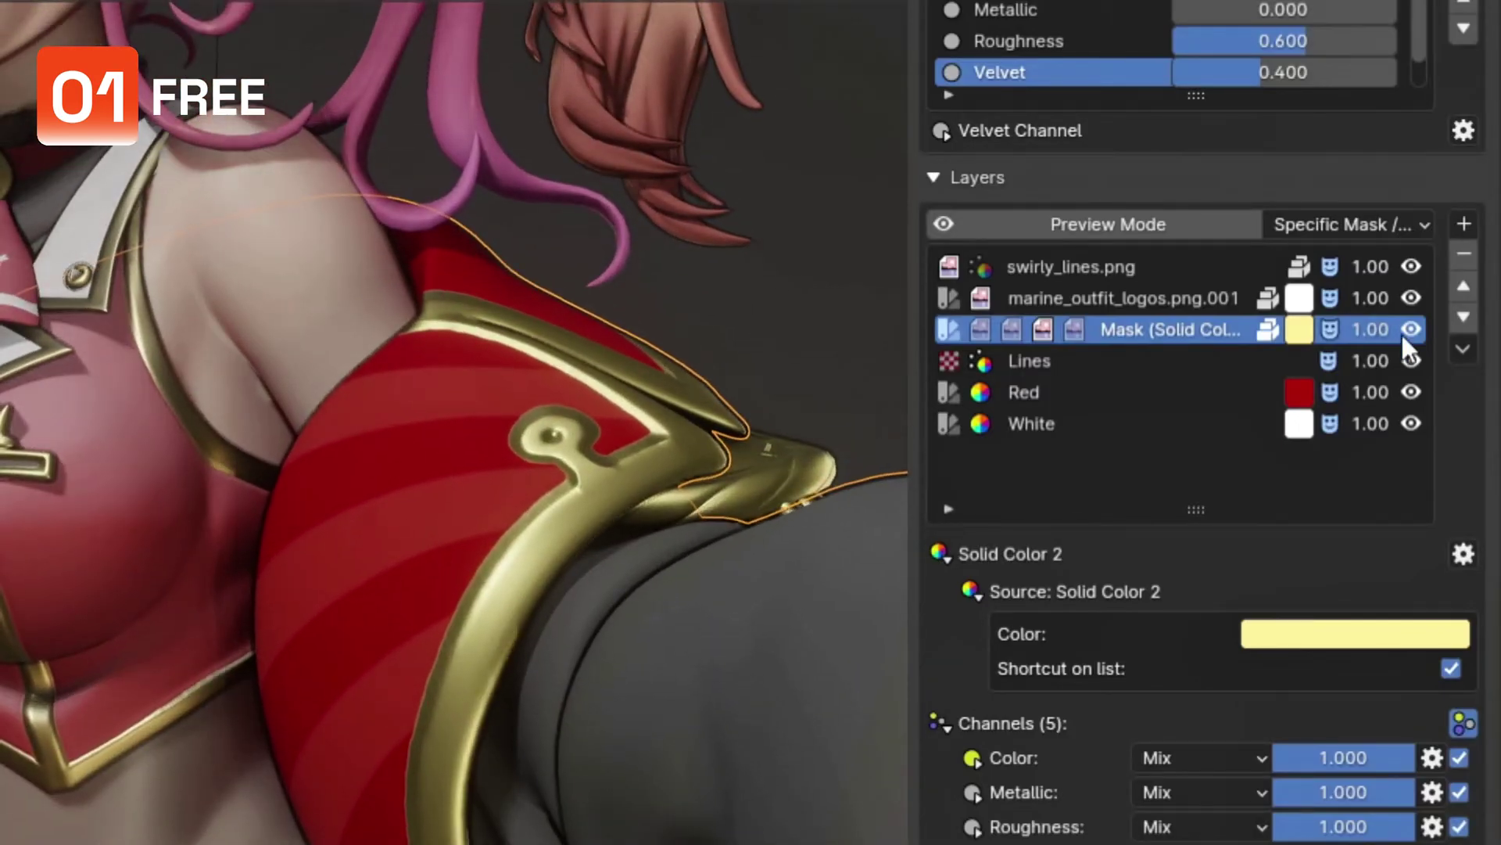
scroll(1351, 782, "down", 8)
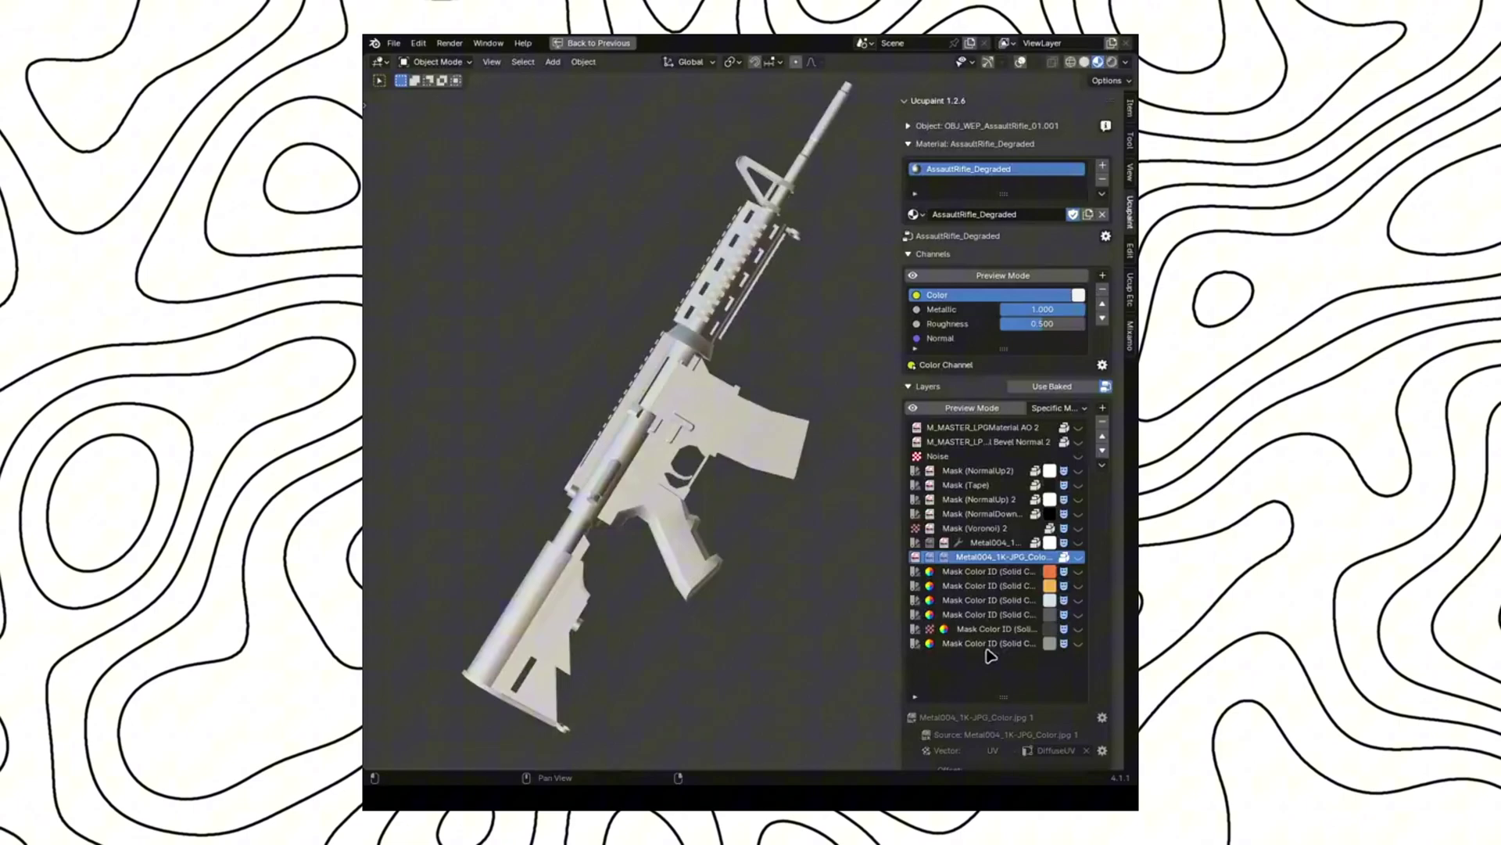
left_click_drag(1079, 606, 1078, 427)
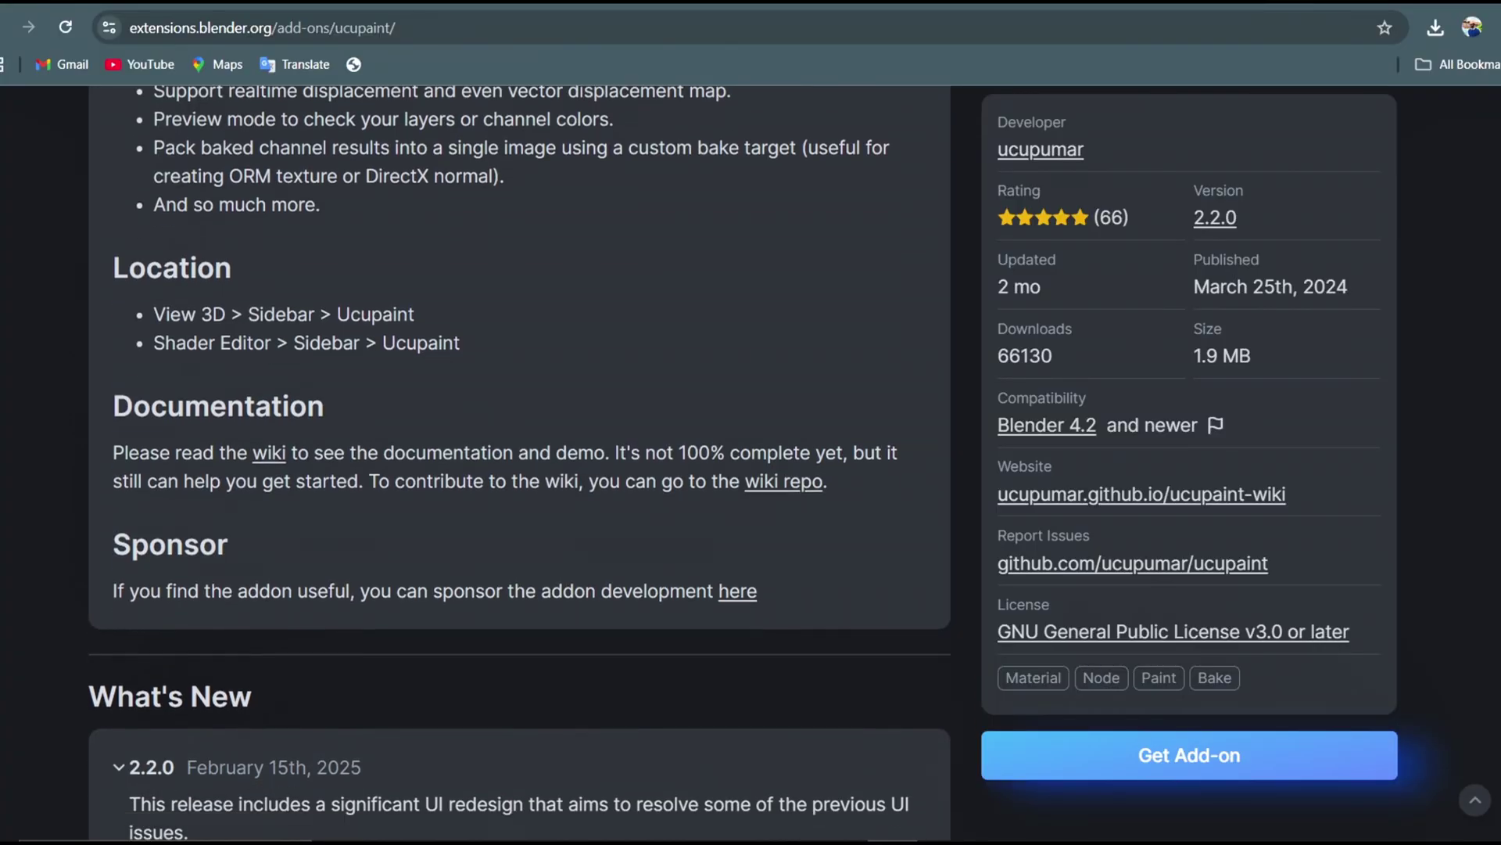
Scroll through the Details panel and What's New release notes, then leave texture painting mode
scroll(532, 461, "down", 2)
scroll(519, 461, "down", 5)
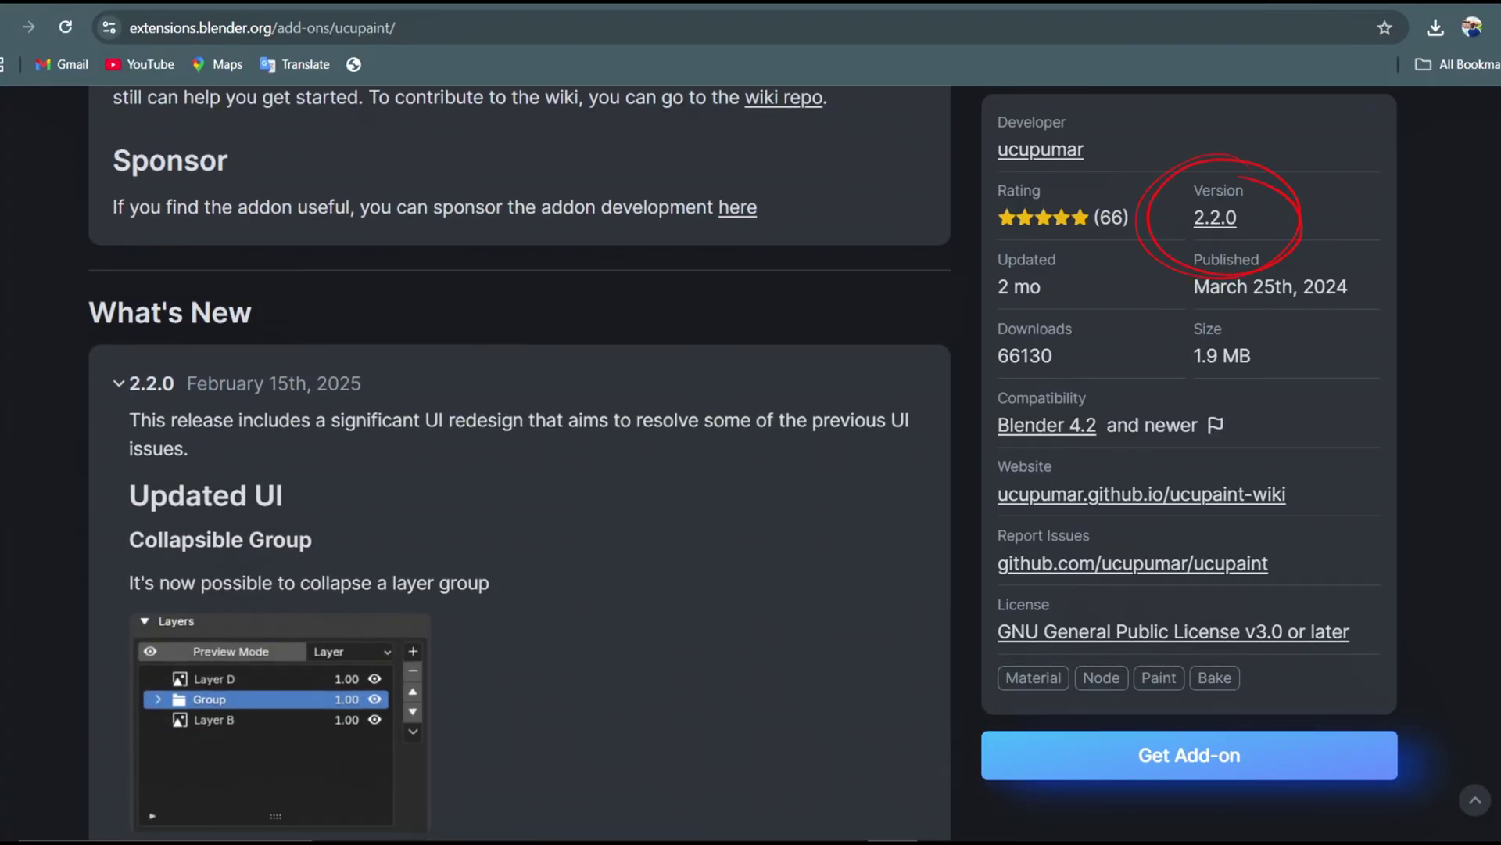
scroll(222, 749, "down", 3)
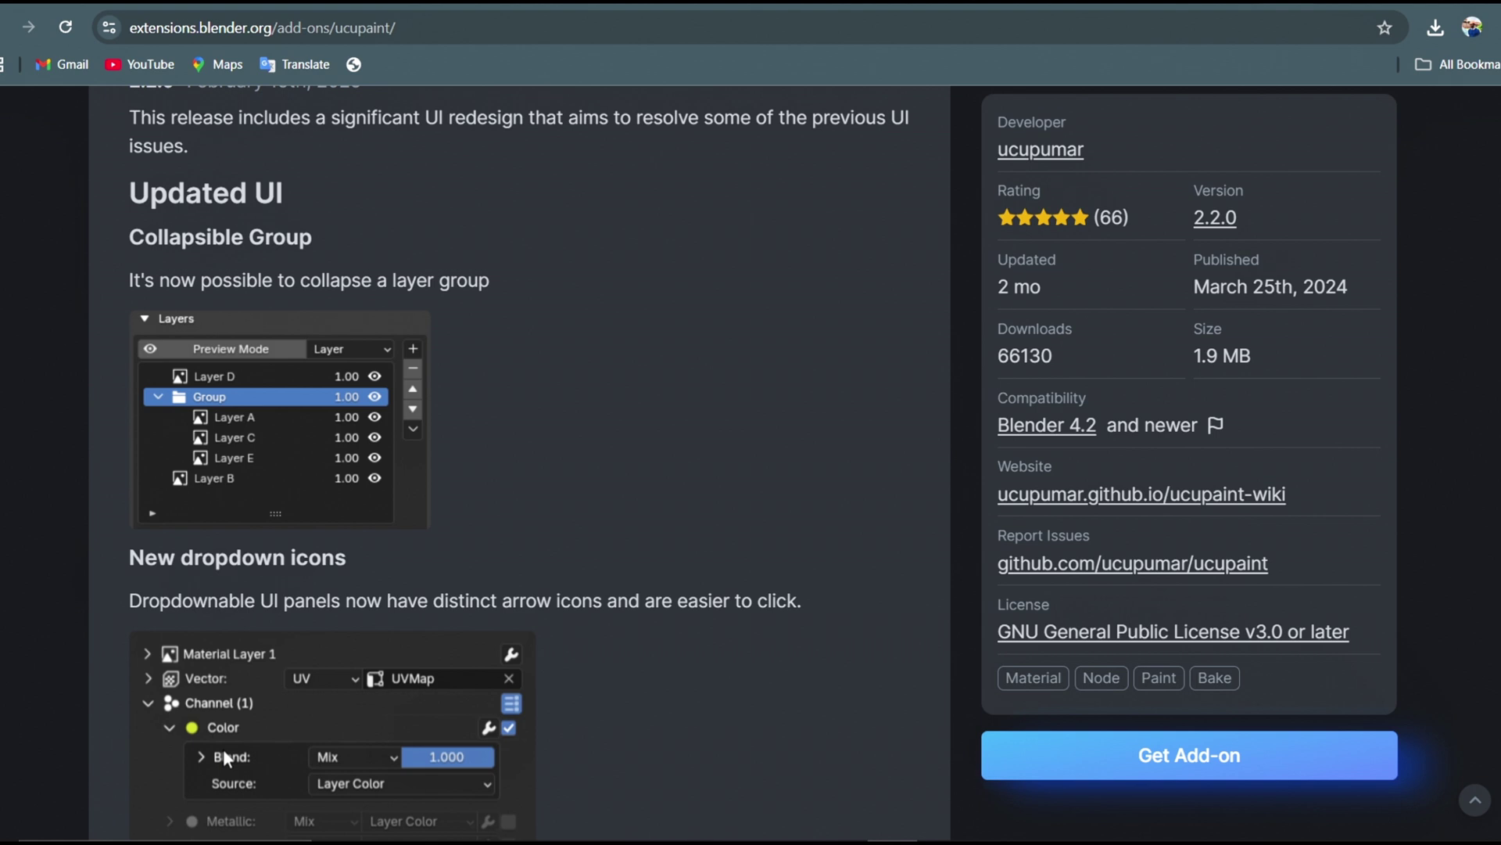
scroll(212, 594, "down", 3)
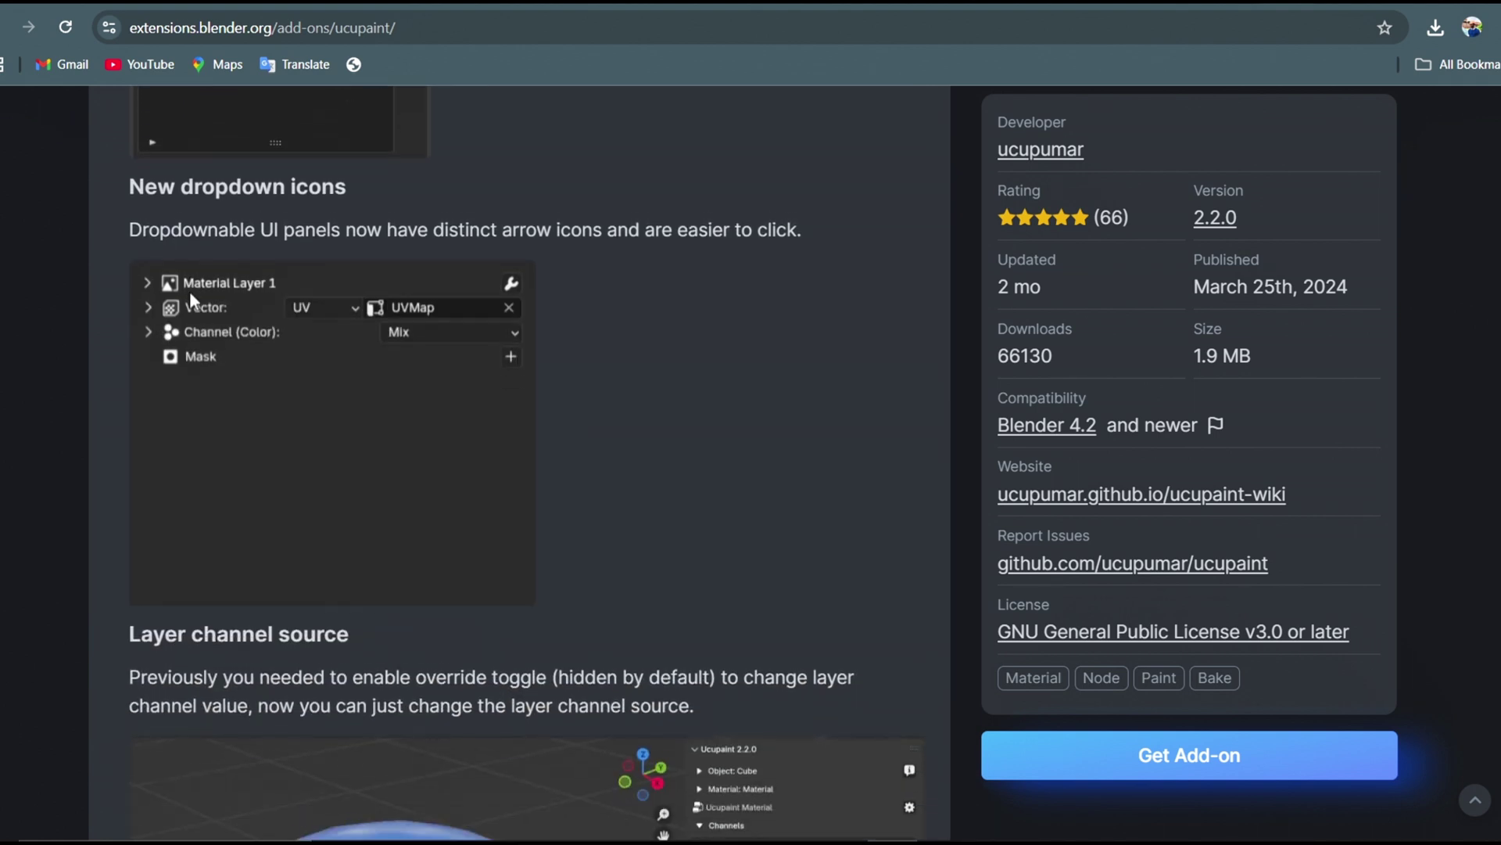
scroll(519, 462, "down", 2)
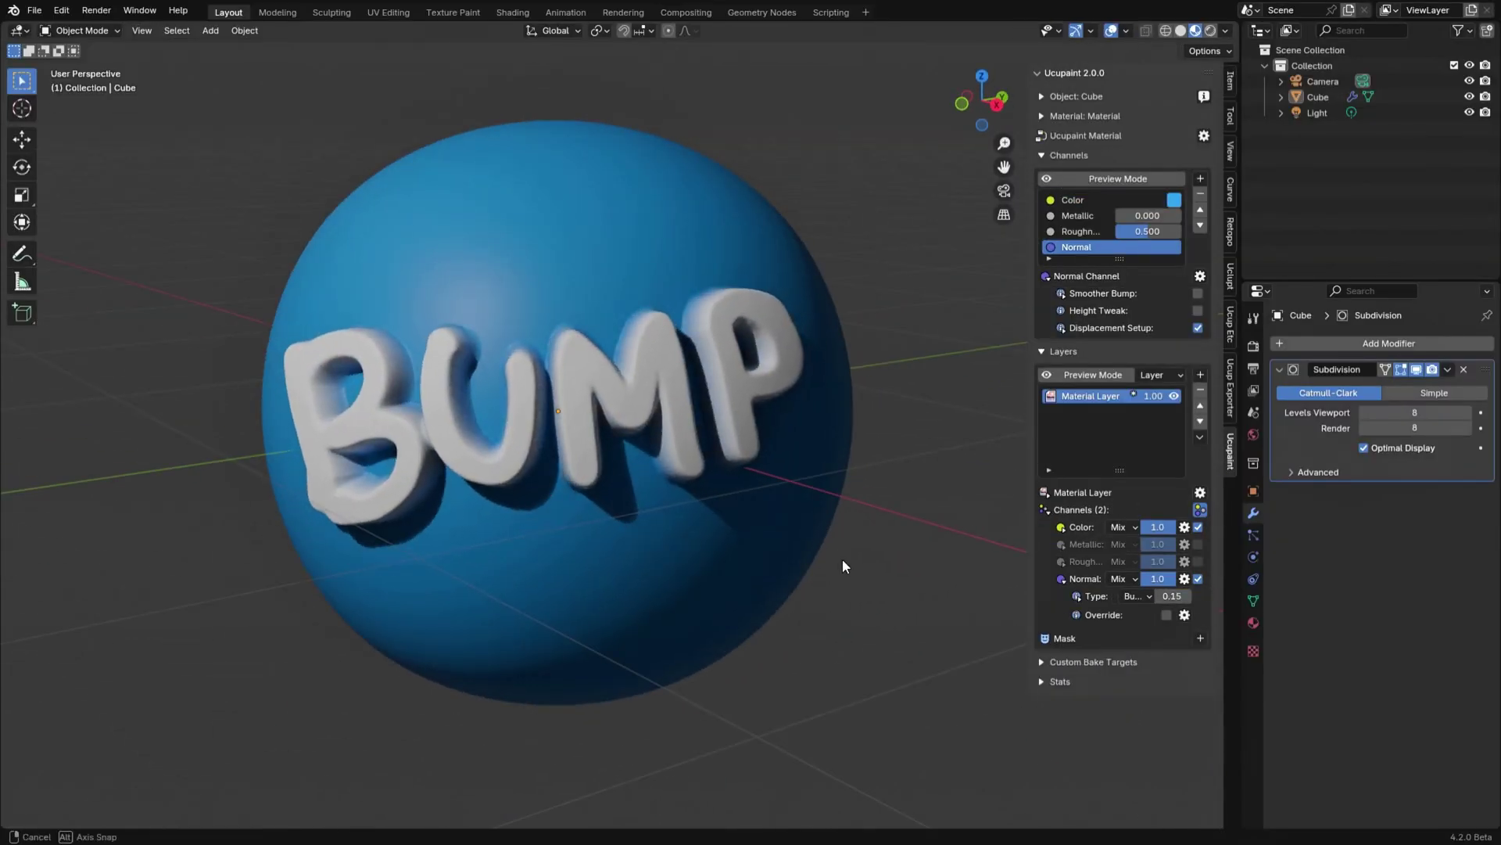
key("ctrl+Tab")
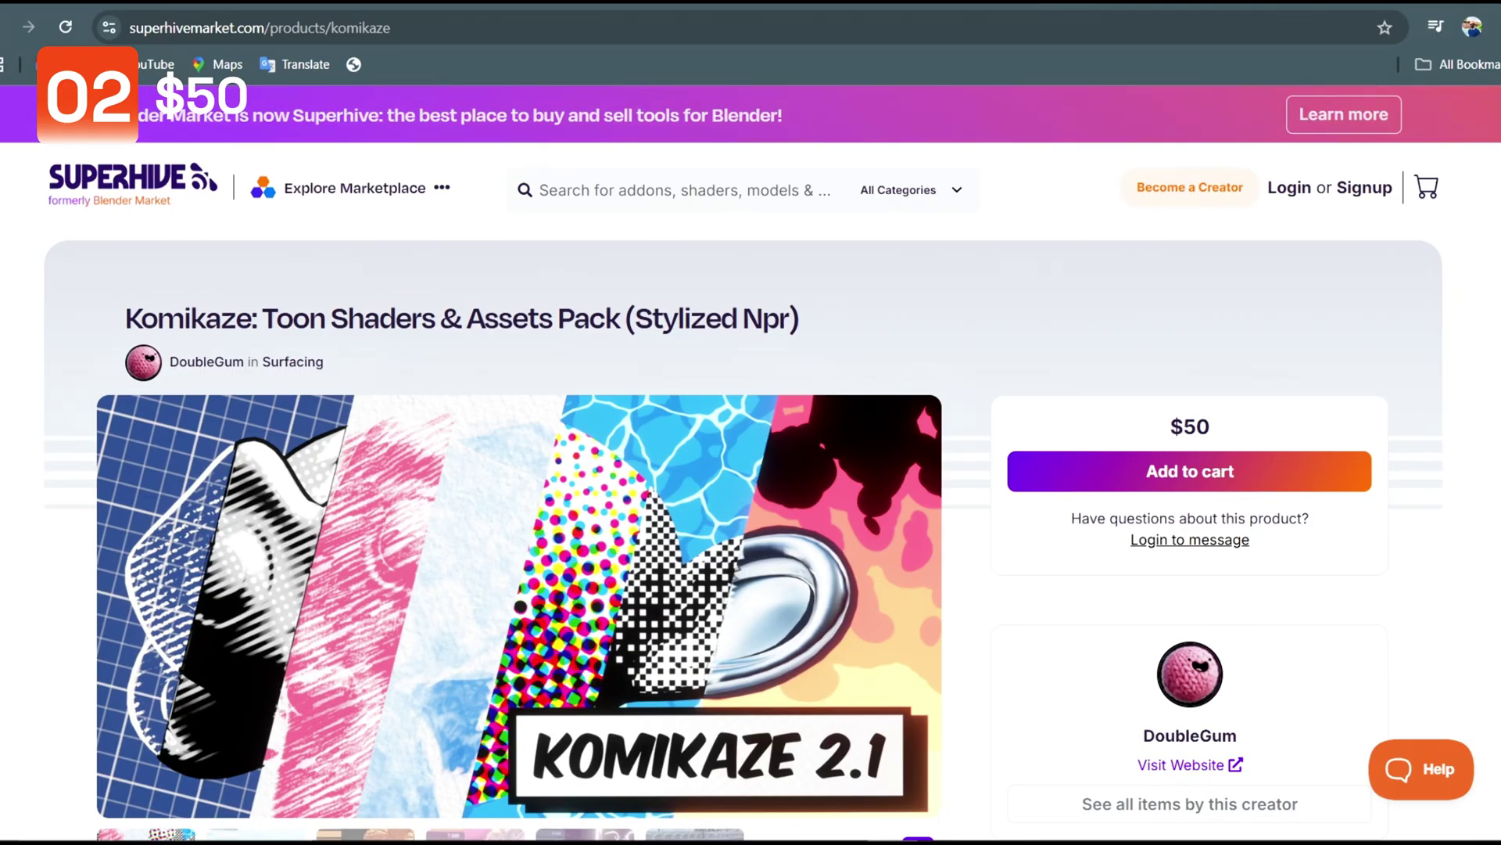
Scroll the Komikaze toon shader page through the Modifiers, Essentials and Objekts preview grids
scroll(743, 463, "down", 7)
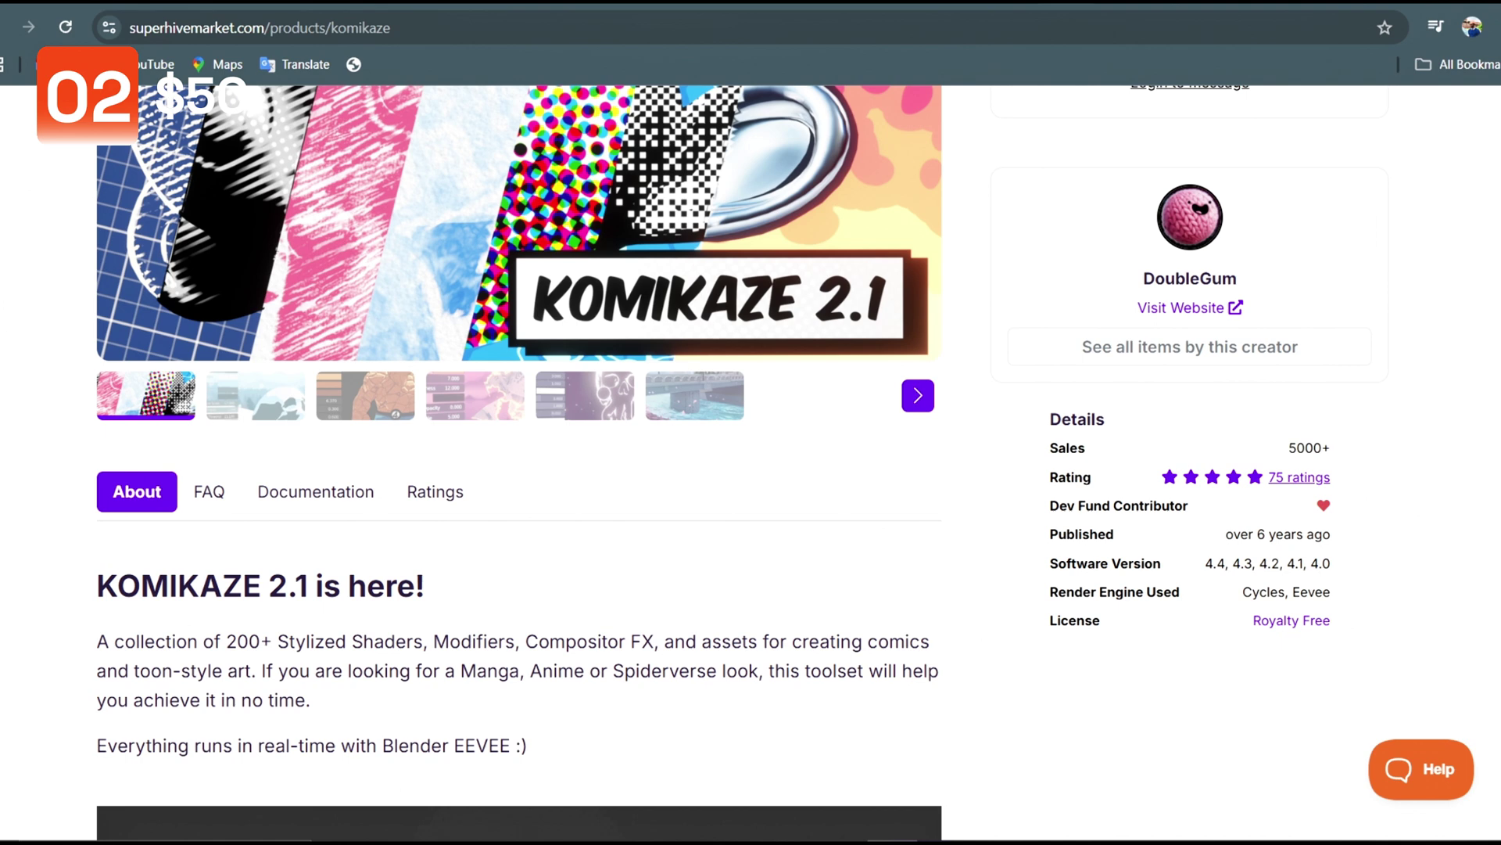
scroll(743, 463, "down", 6)
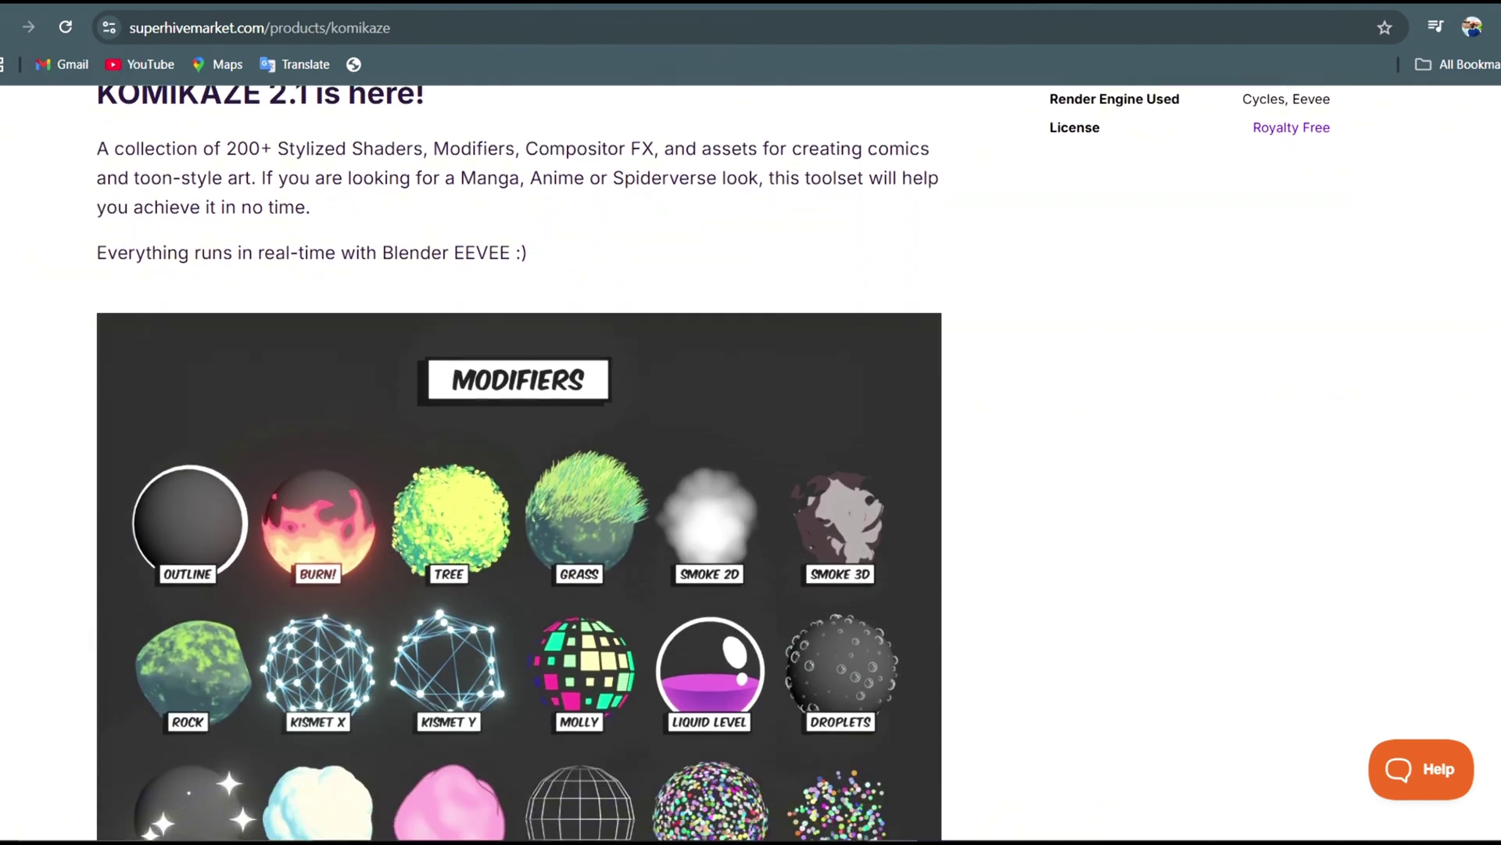
scroll(744, 463, "down", 3)
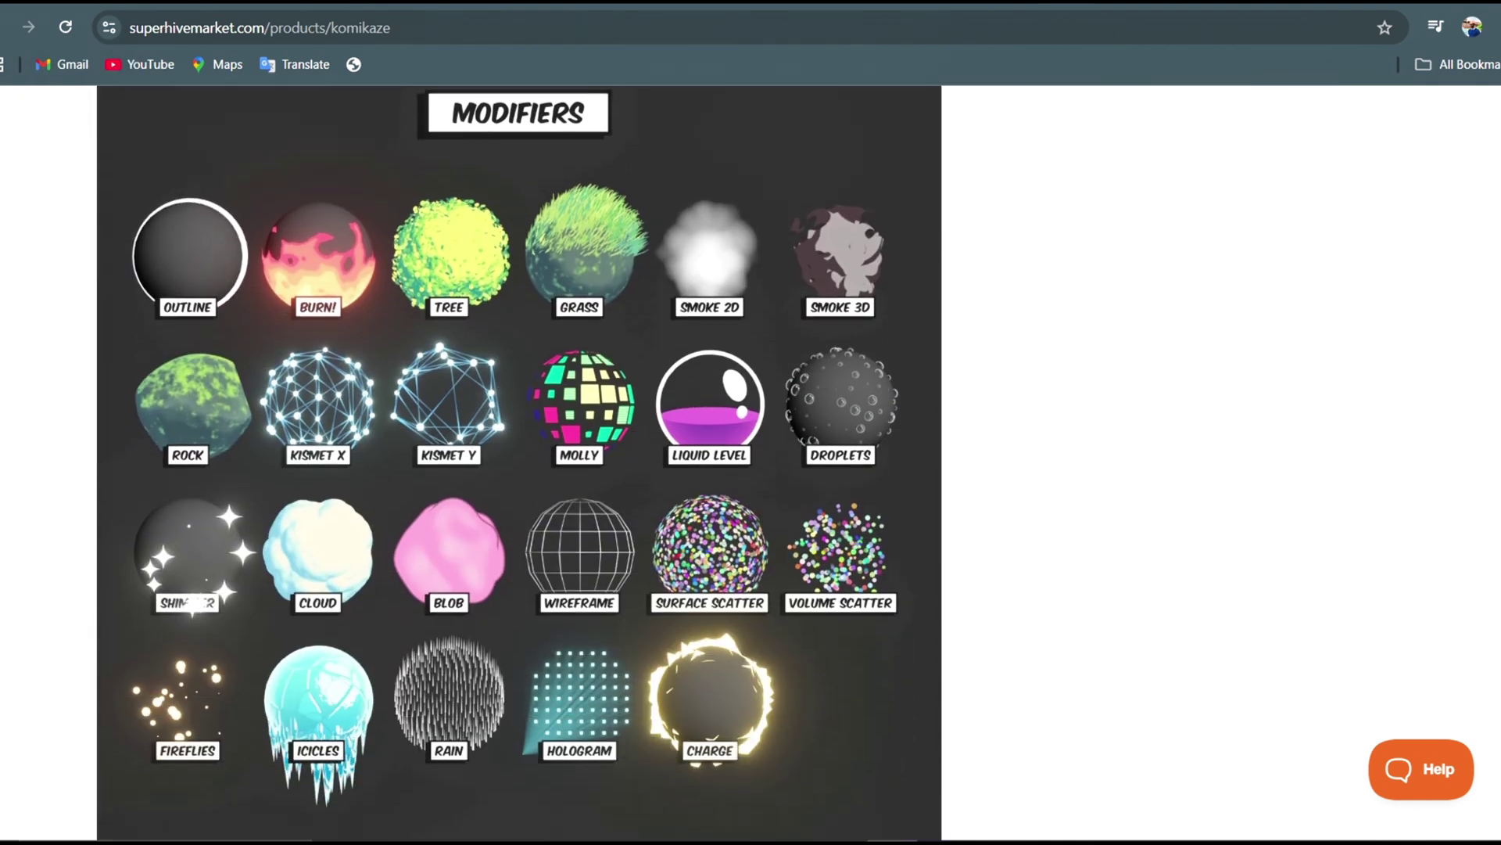
scroll(519, 463, "down", 7)
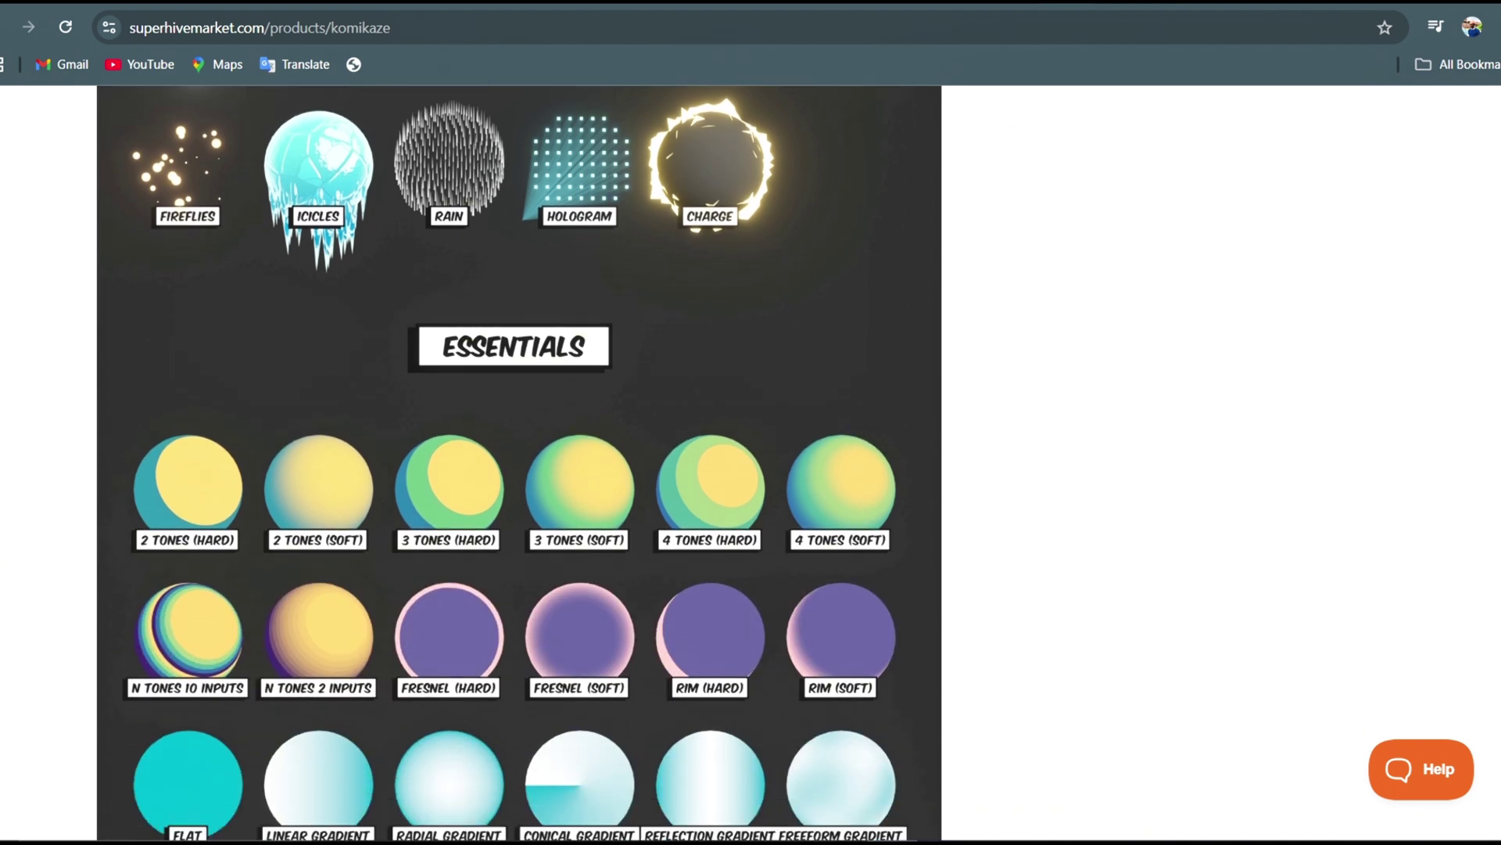
scroll(519, 463, "down", 7)
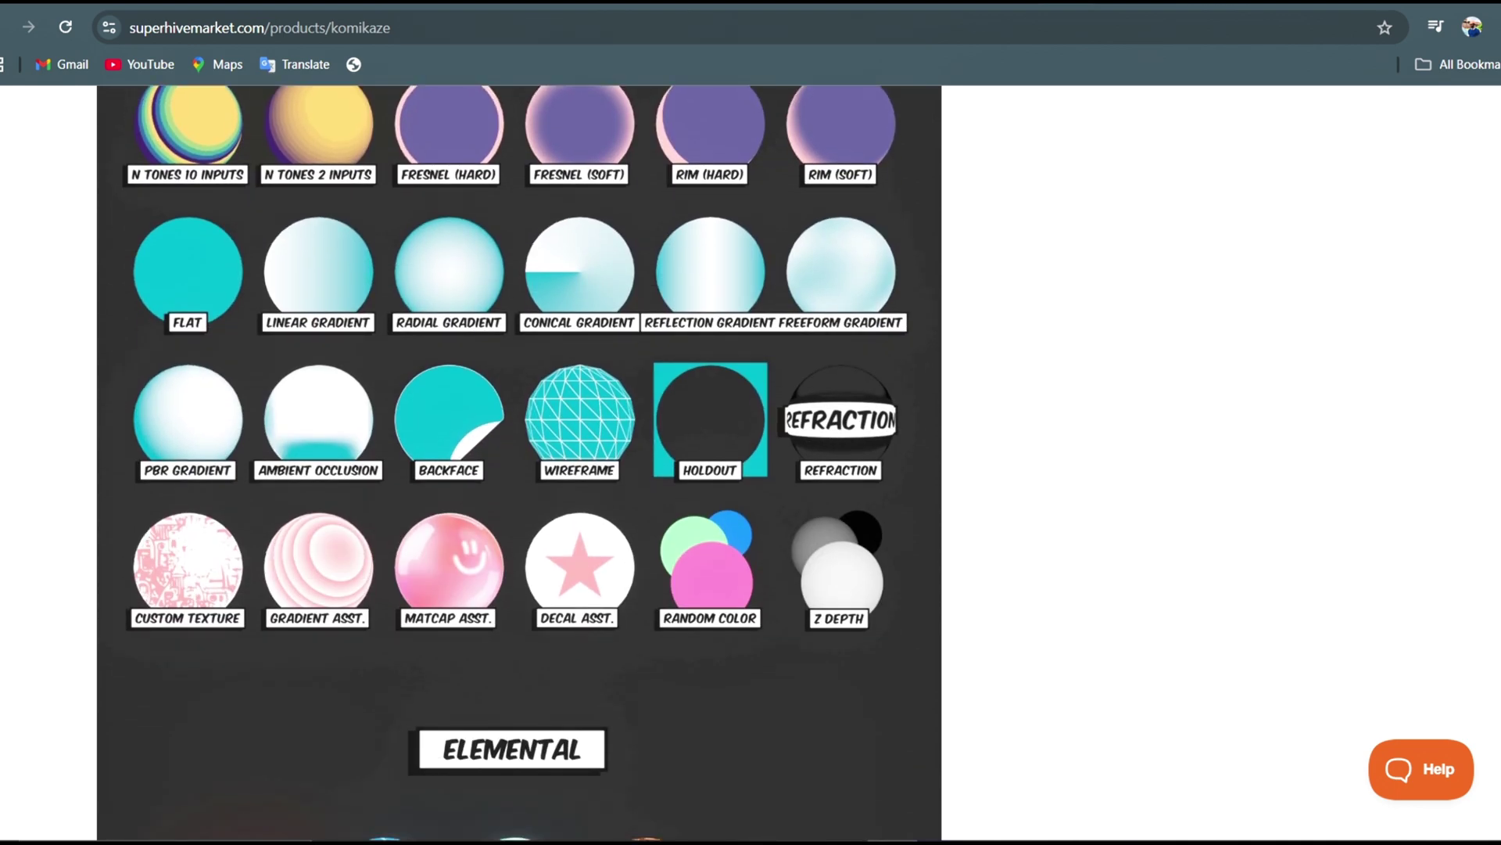
scroll(519, 463, "down", 15)
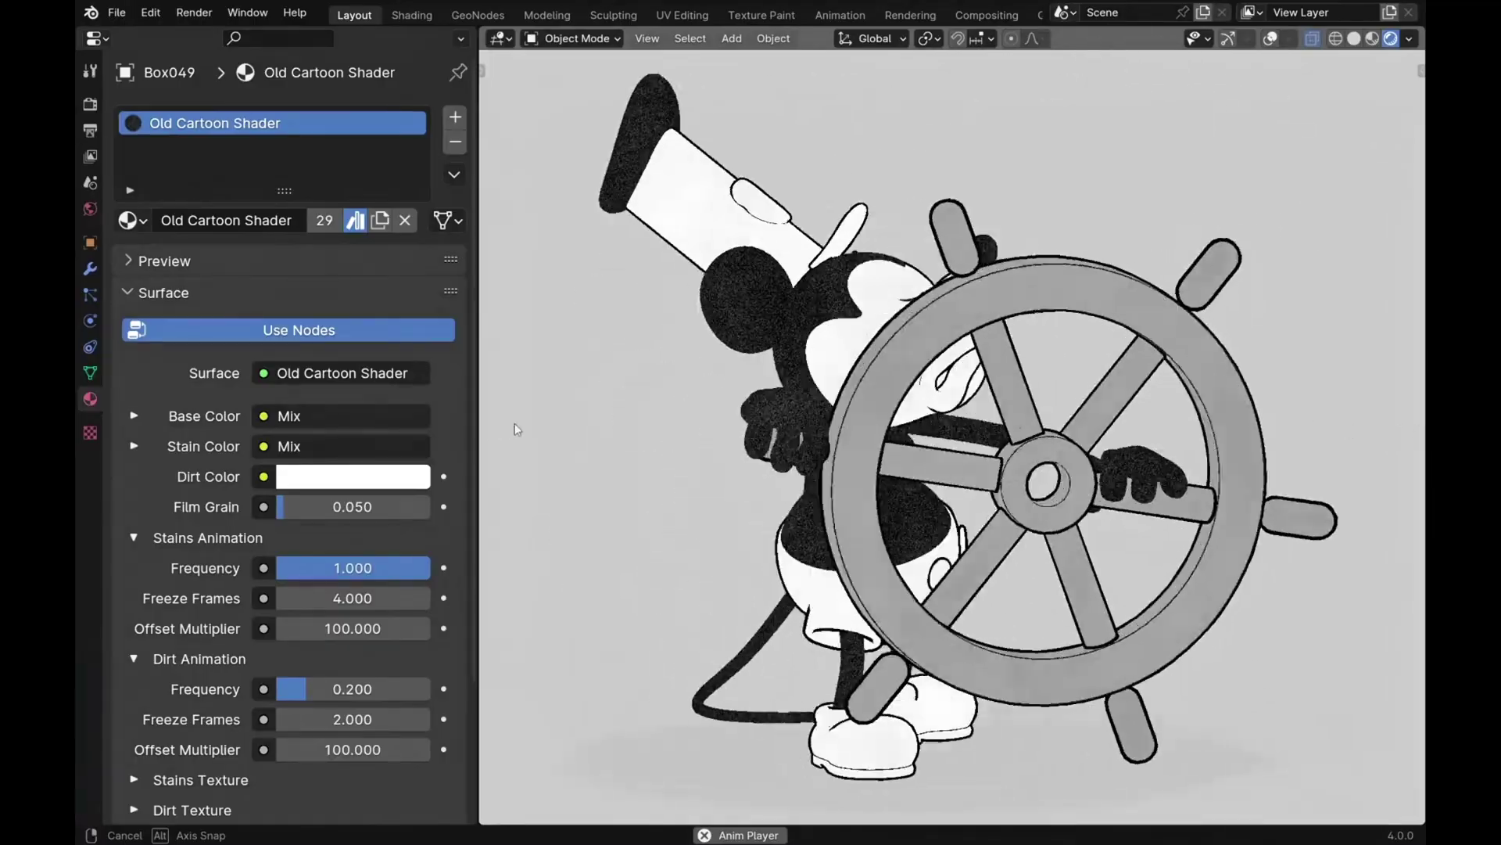
Trackball-rotate the view round to Suzanne's right side
middle_click_drag(515, 428, 1114, 423)
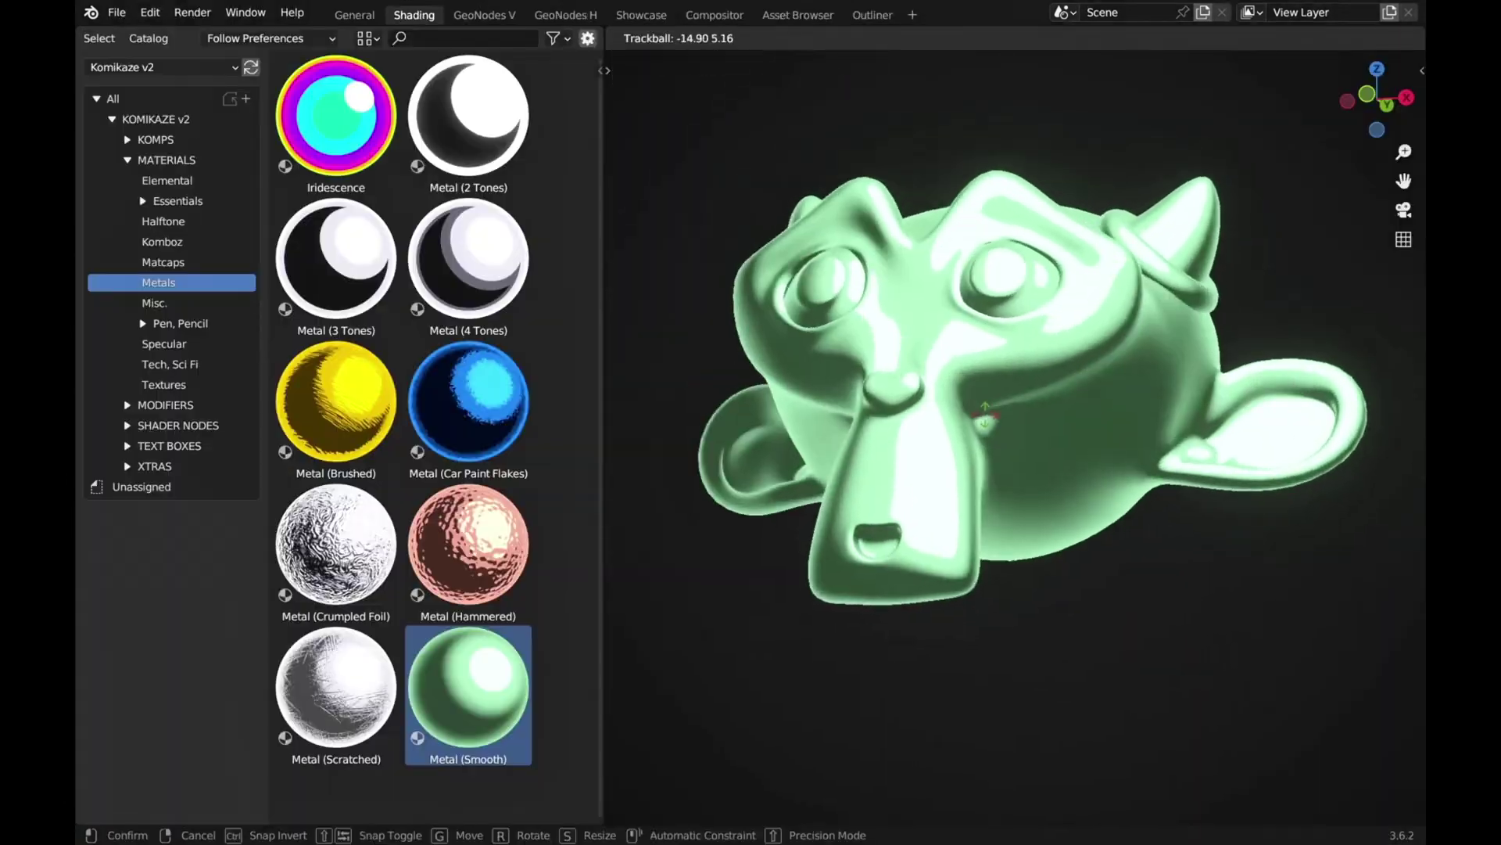
left_click(773, 431)
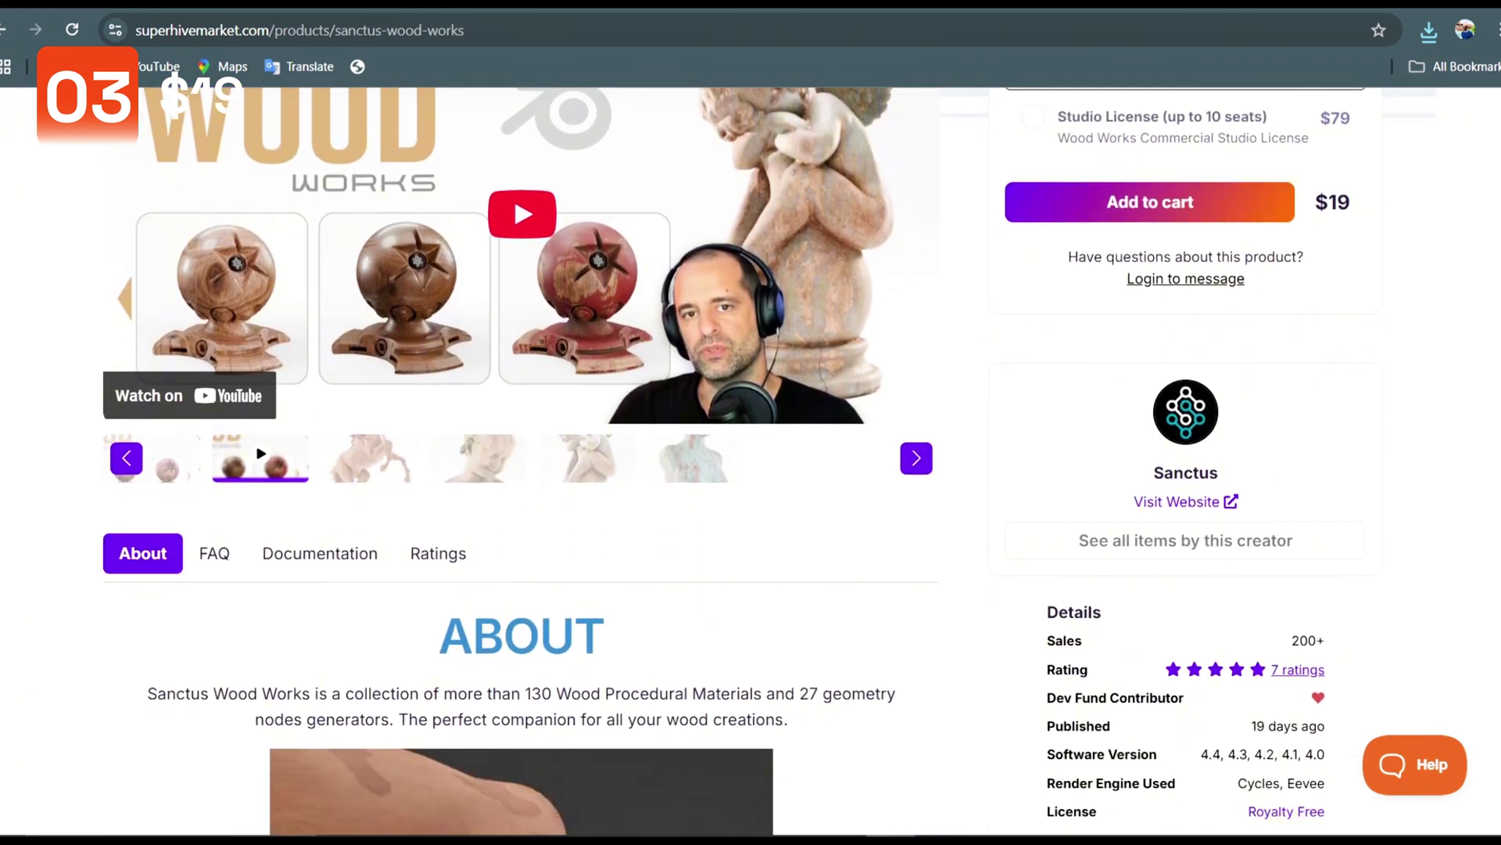
Scroll the Sanctus Wood Works page, then the Sanctus Library page down to Synthetic Materials
scroll(516, 462, "down", 6)
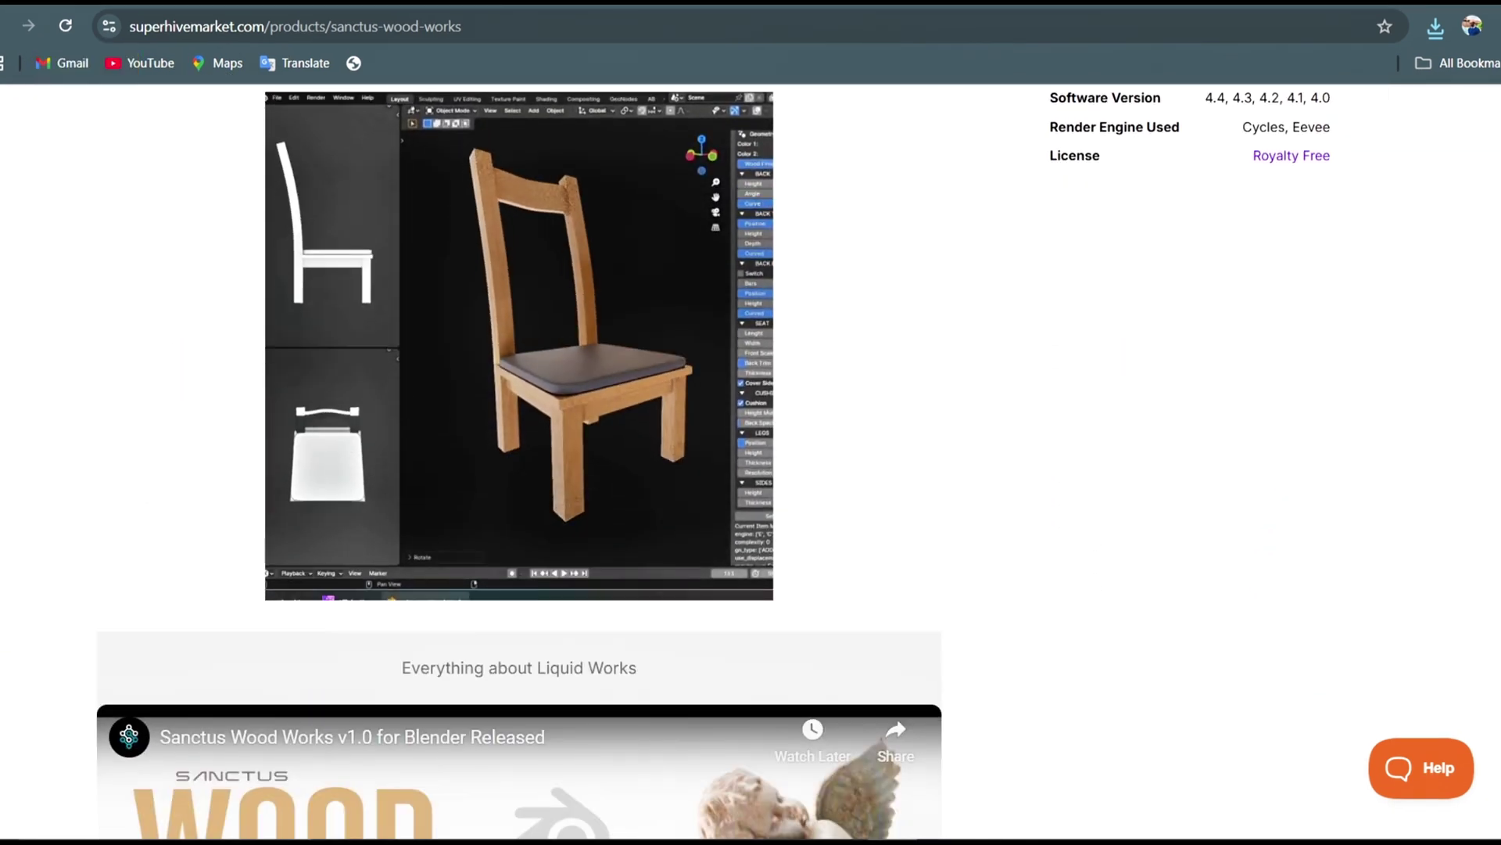
scroll(517, 462, "down", 12)
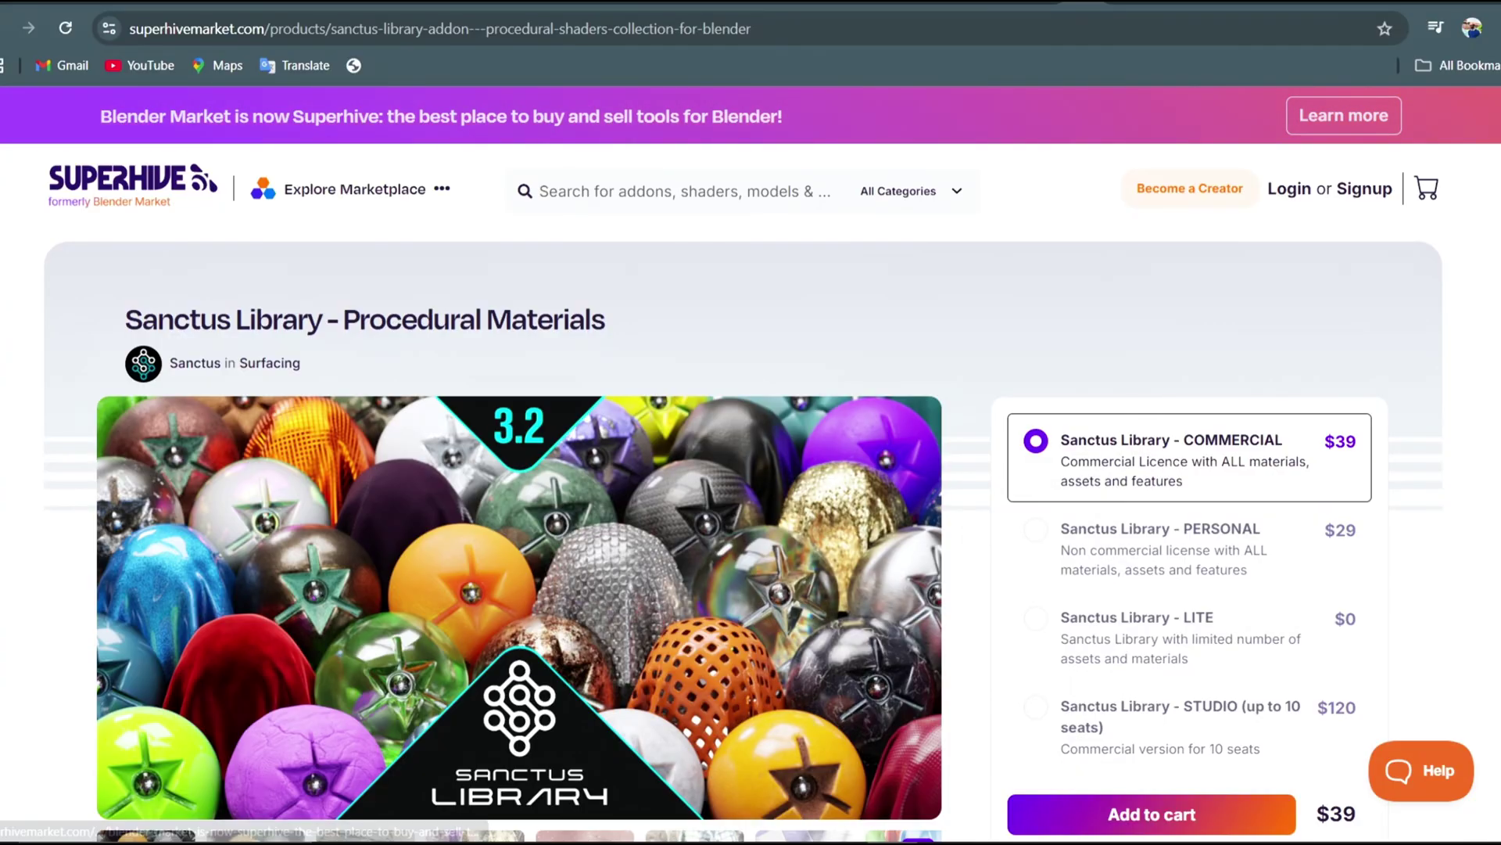
scroll(751, 469, "down", 15)
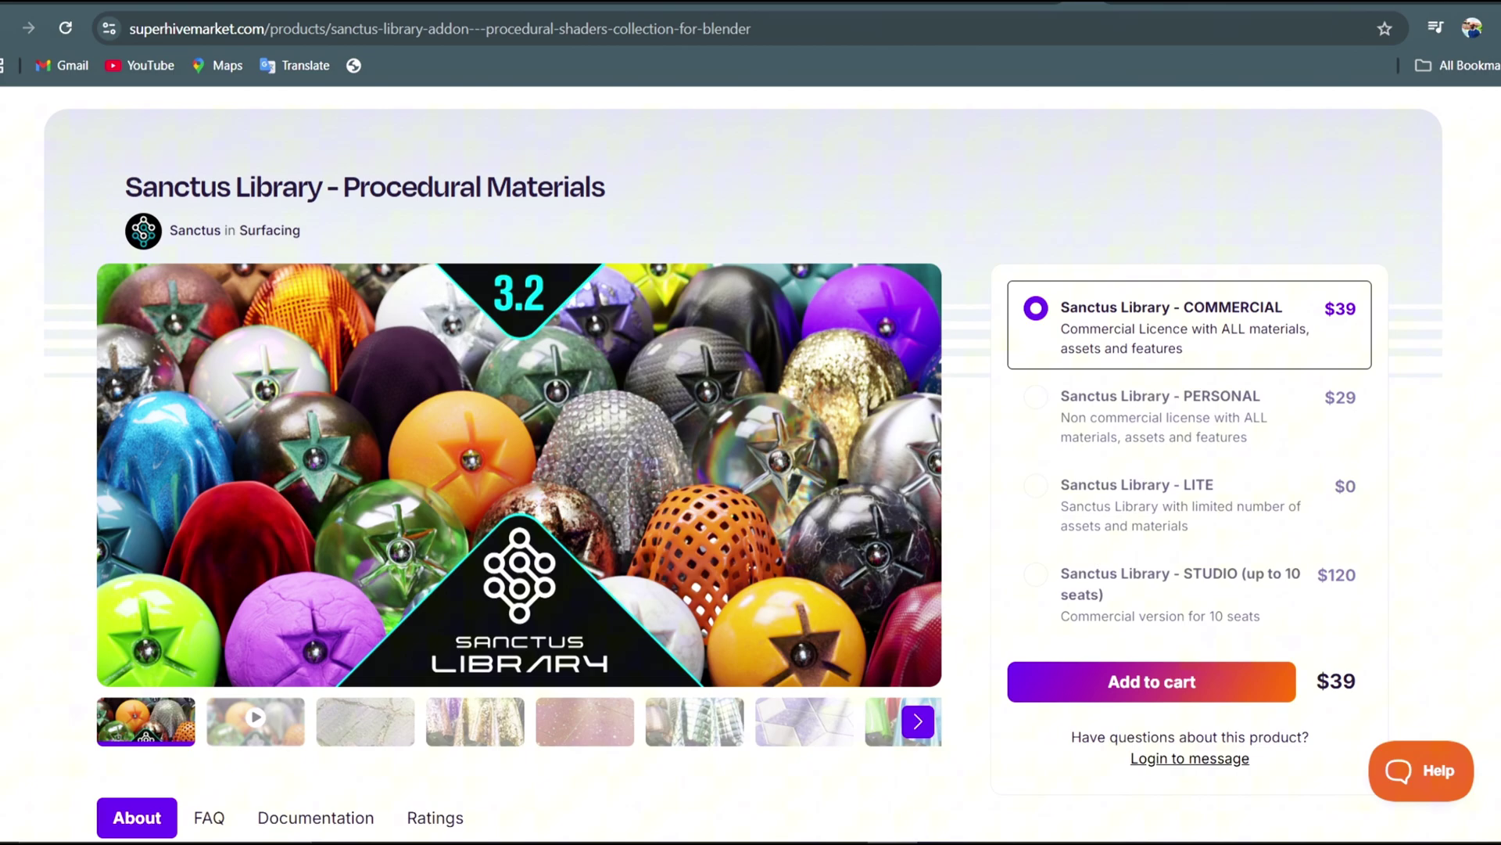
scroll(751, 469, "down", 8)
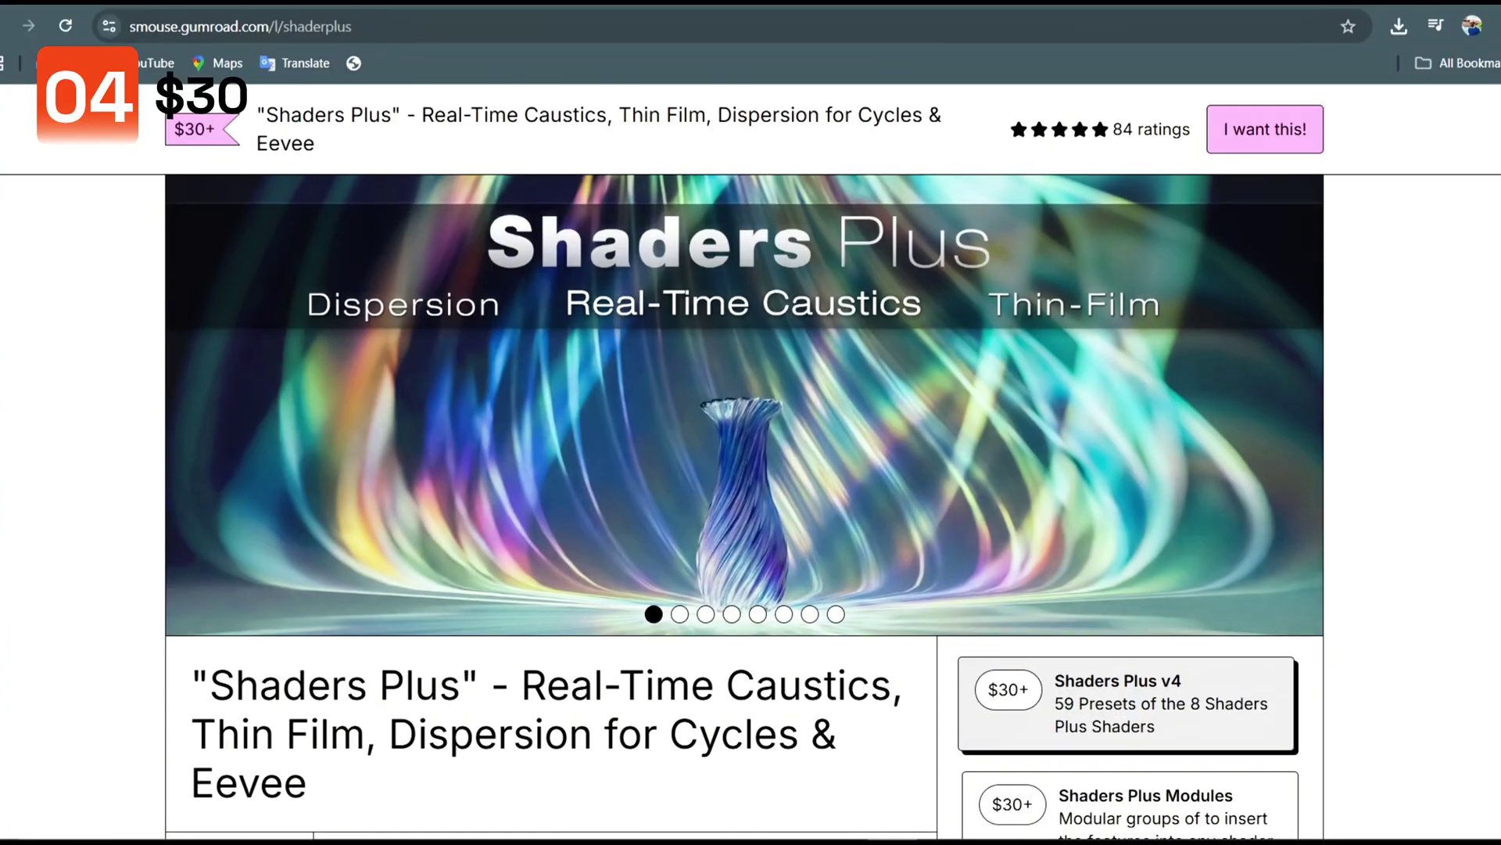
Scroll the Shaders Plus Gumroad page through its description and price tiers
scroll(751, 469, "down", 3)
scroll(743, 469, "down", 7)
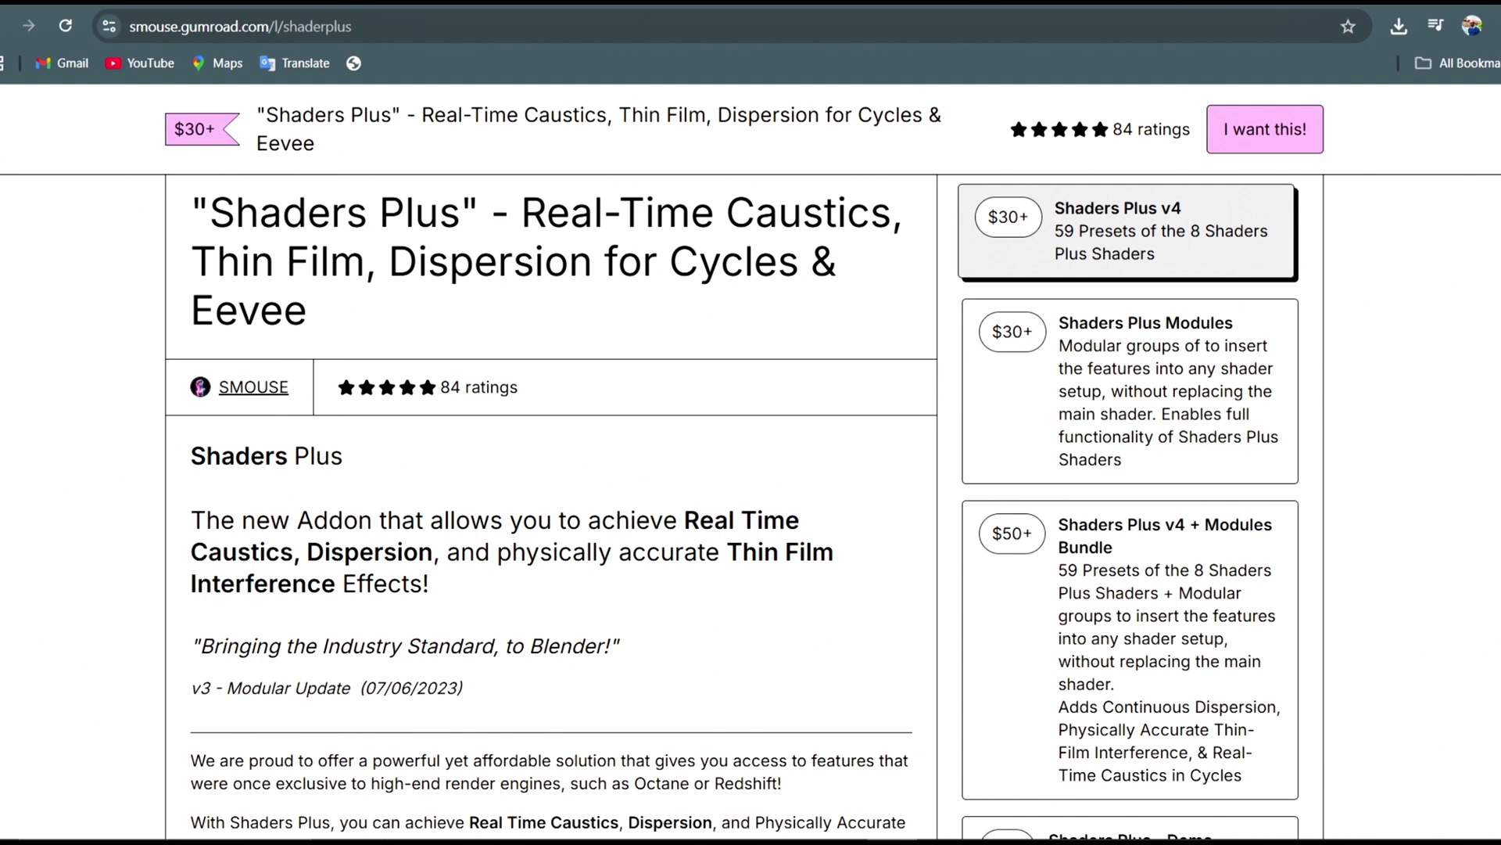
scroll(743, 469, "down", 7)
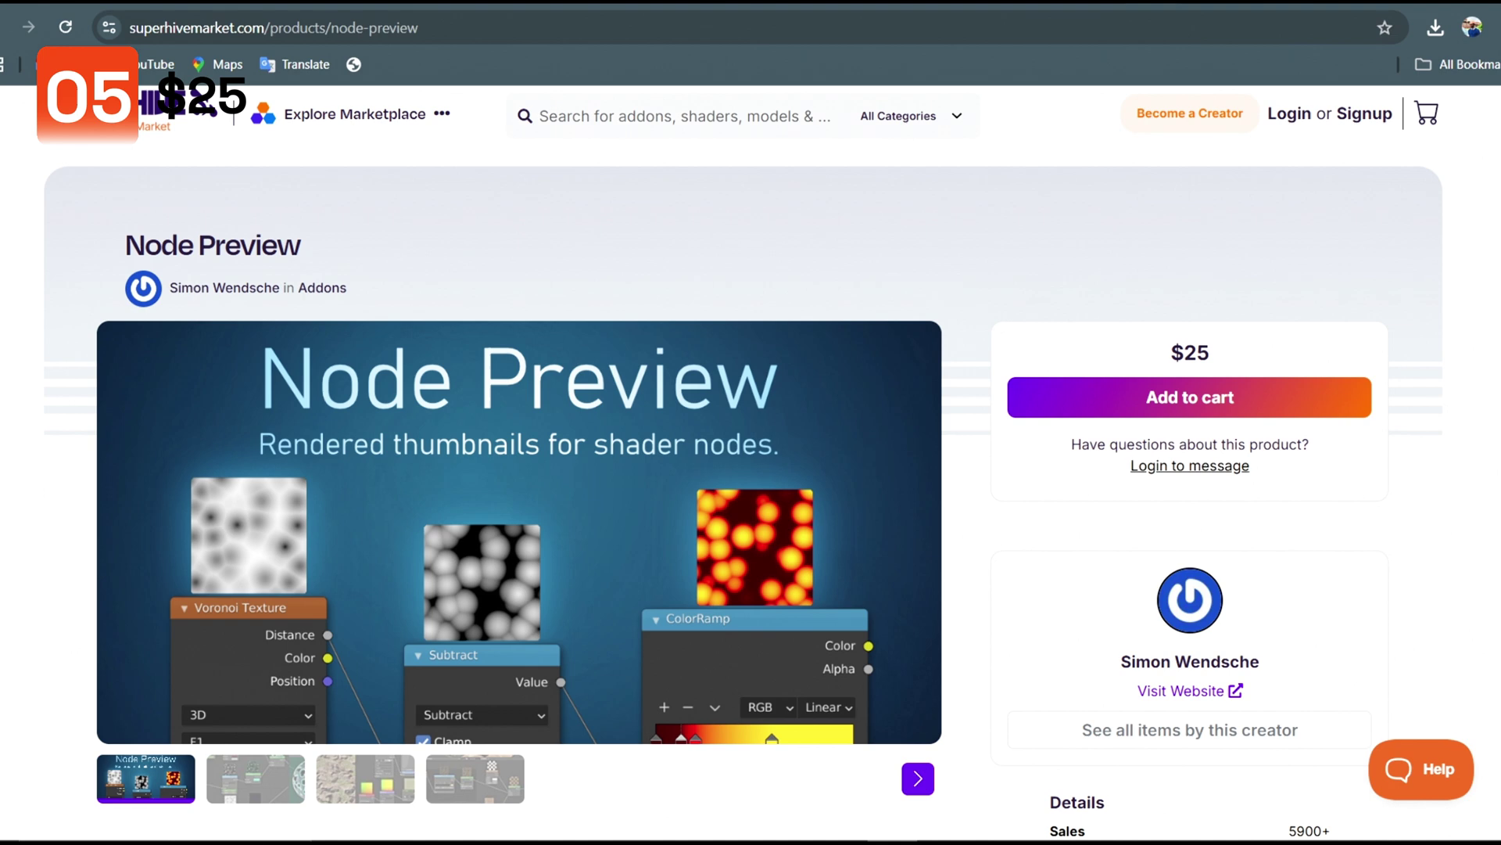
Scroll the $25 Node Preview page down to its About tabs and Details
scroll(743, 462, "down", 3)
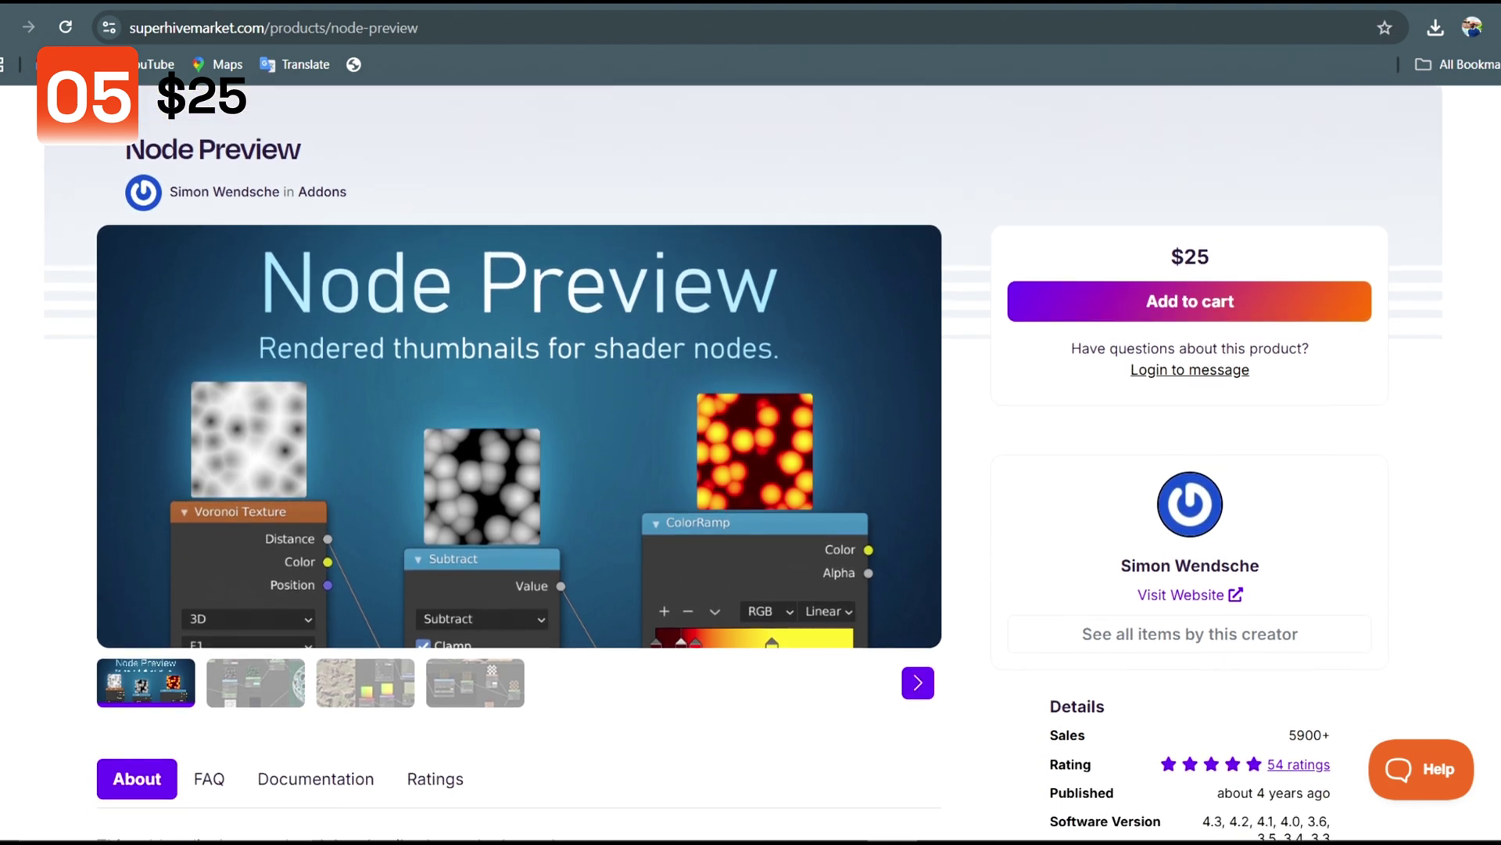
scroll(743, 462, "down", 2)
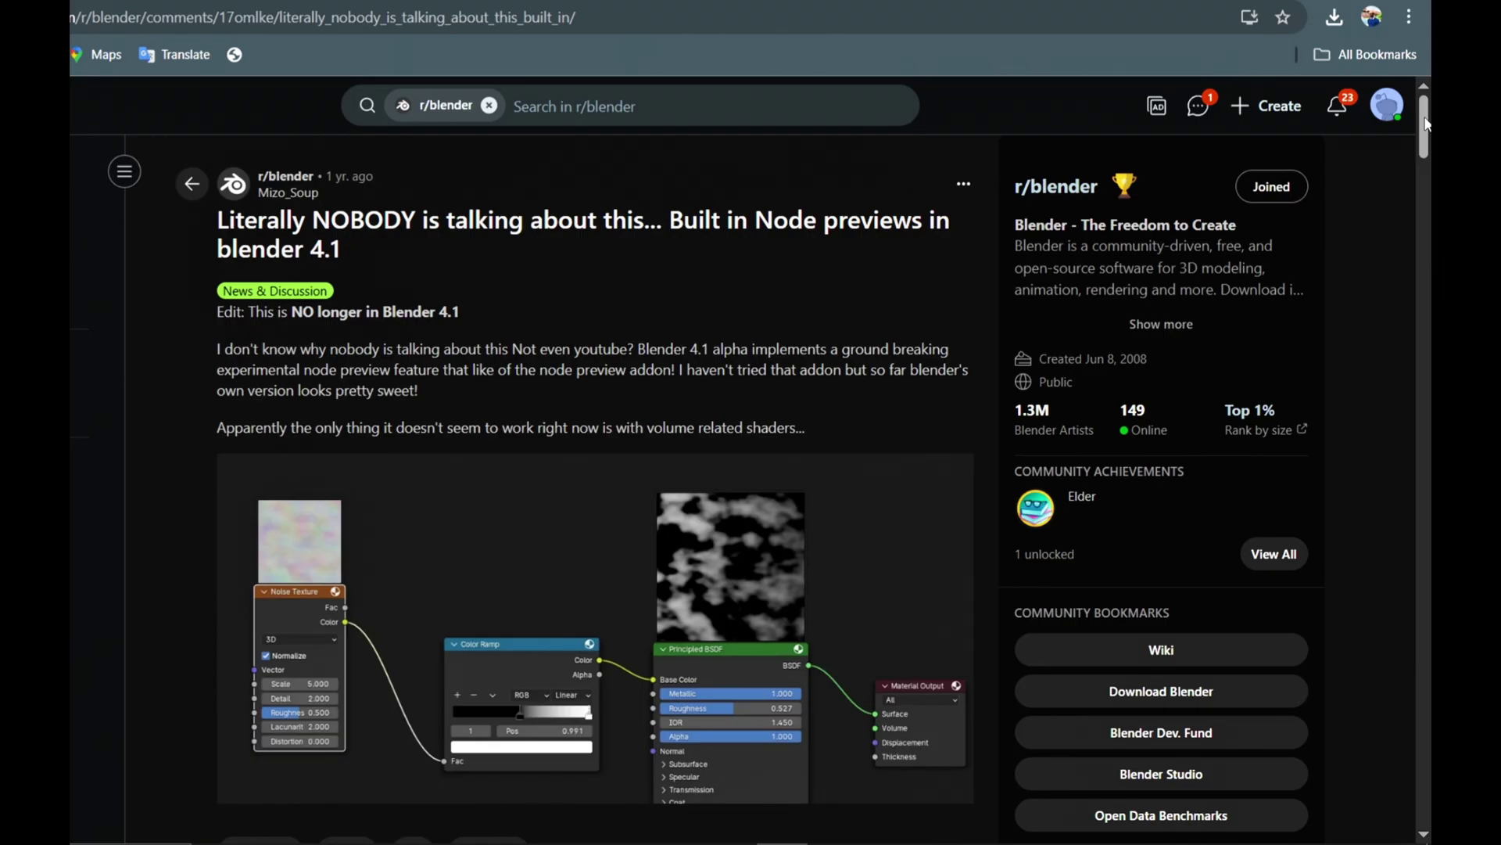
Scroll the r/blender built-in node previews post down to its comments
scroll(1427, 124, "down", 5)
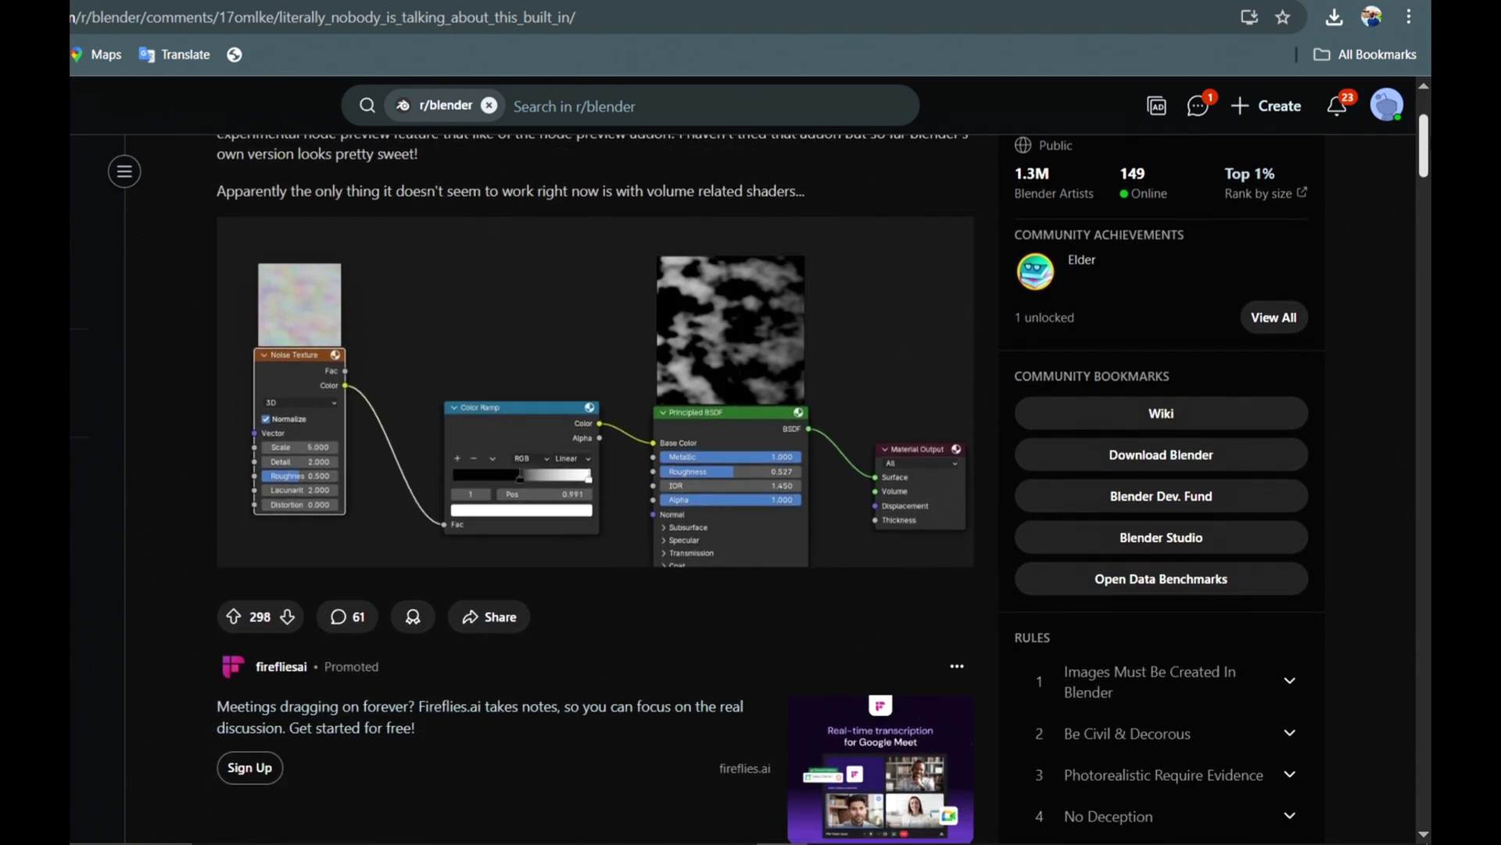
scroll(751, 469, "down", 5)
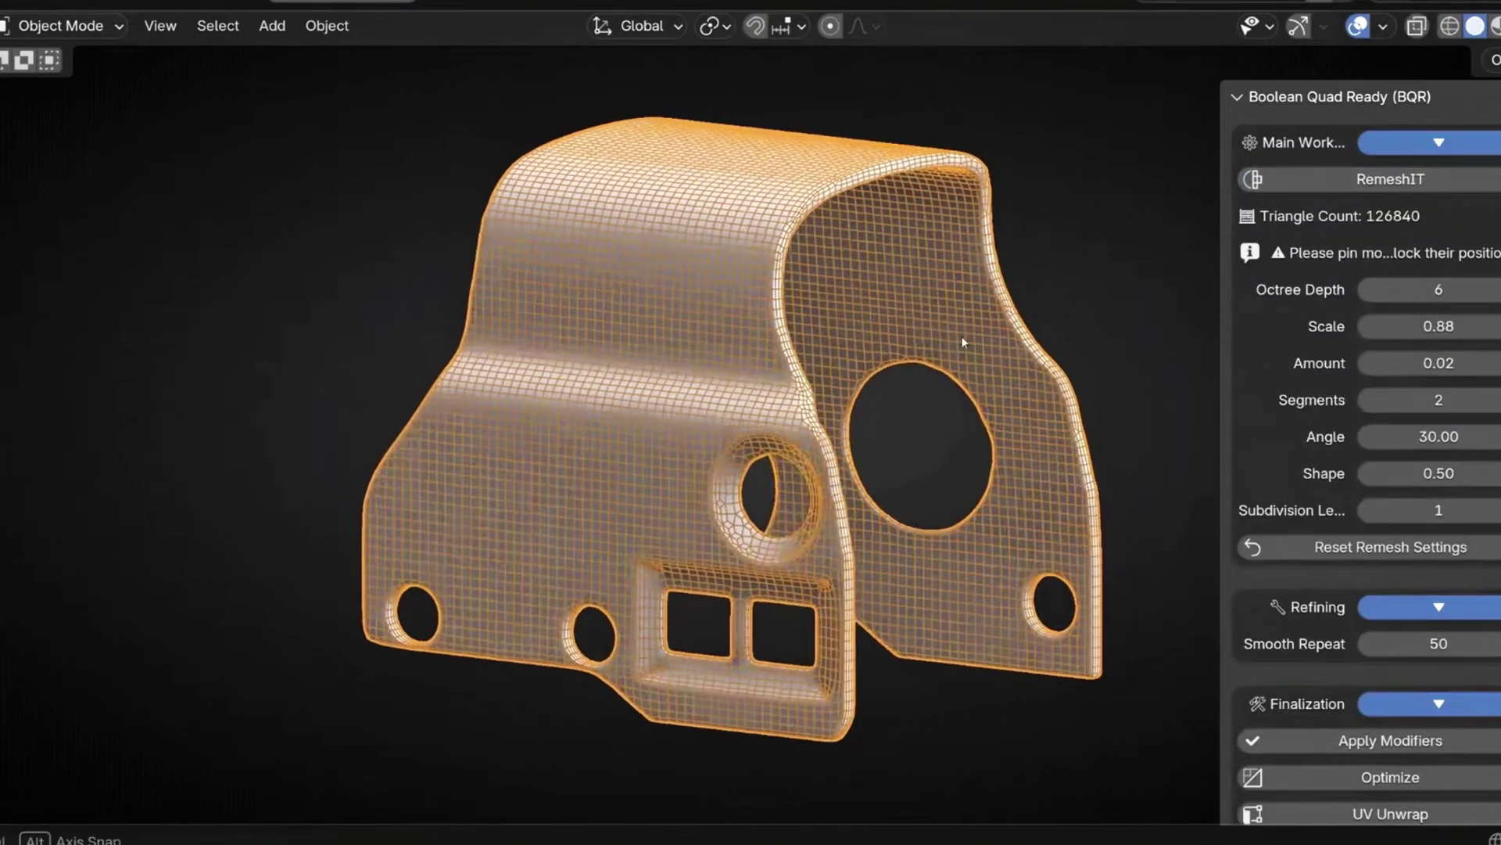
Remesh the orange part into an even quad grid with RemeshIT, then duplicate a cutter box in Edit Mode
middle_click_drag(964, 341, 805, 336)
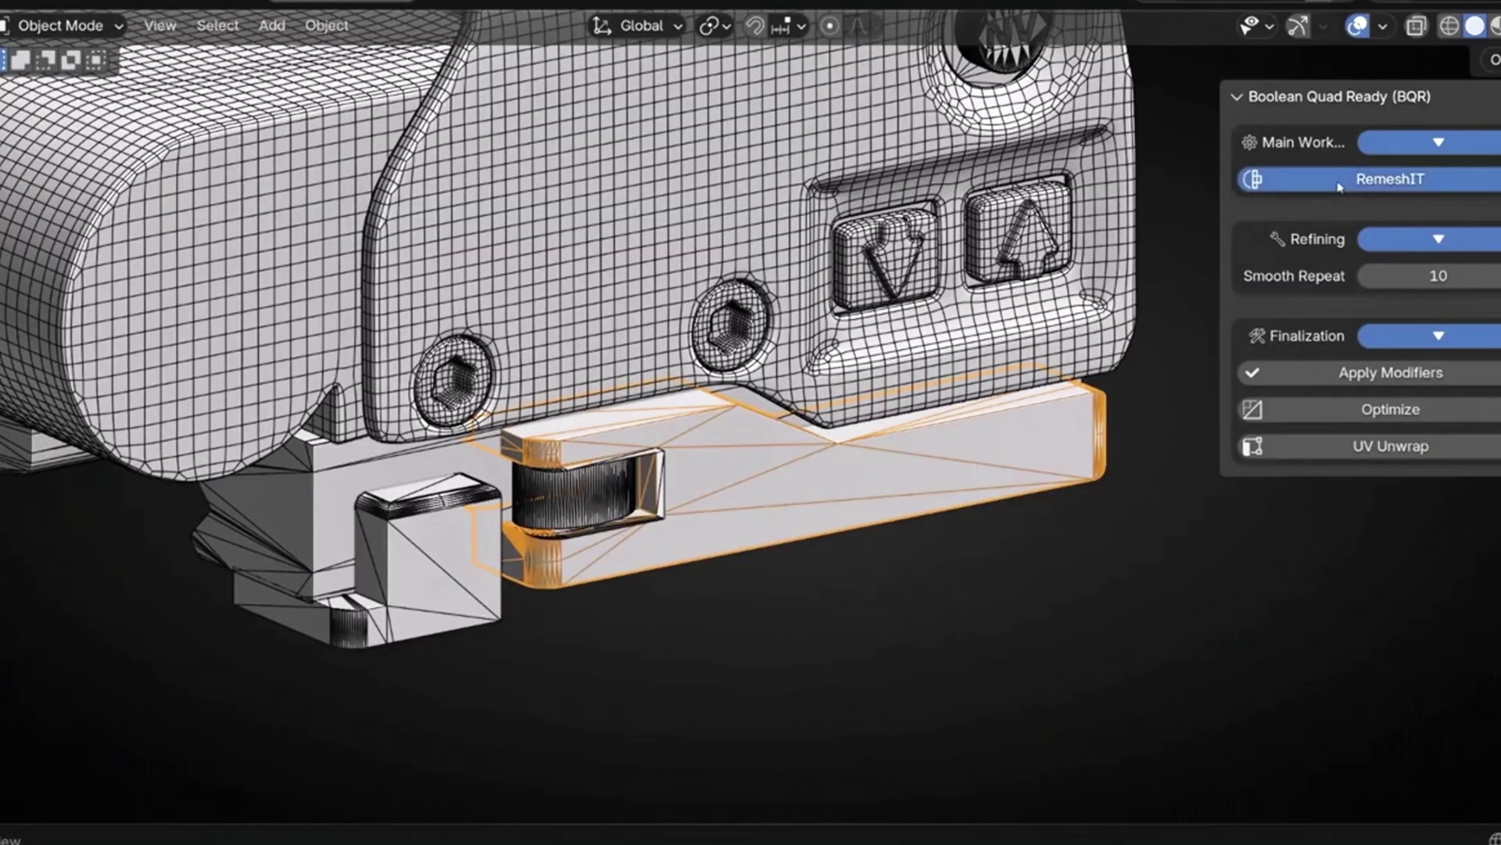
left_click(1340, 186)
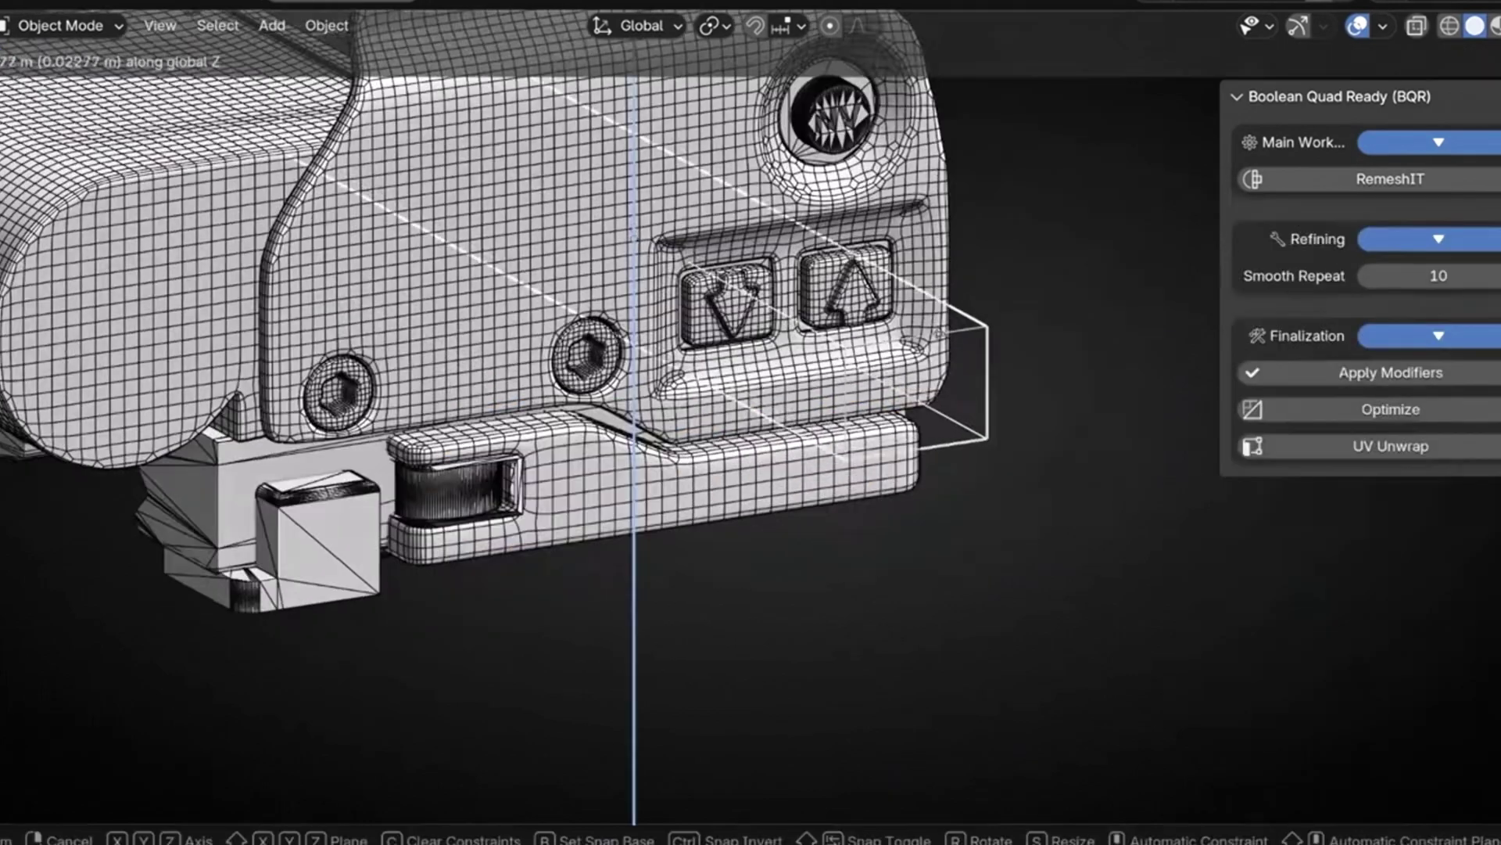
key("Tab")
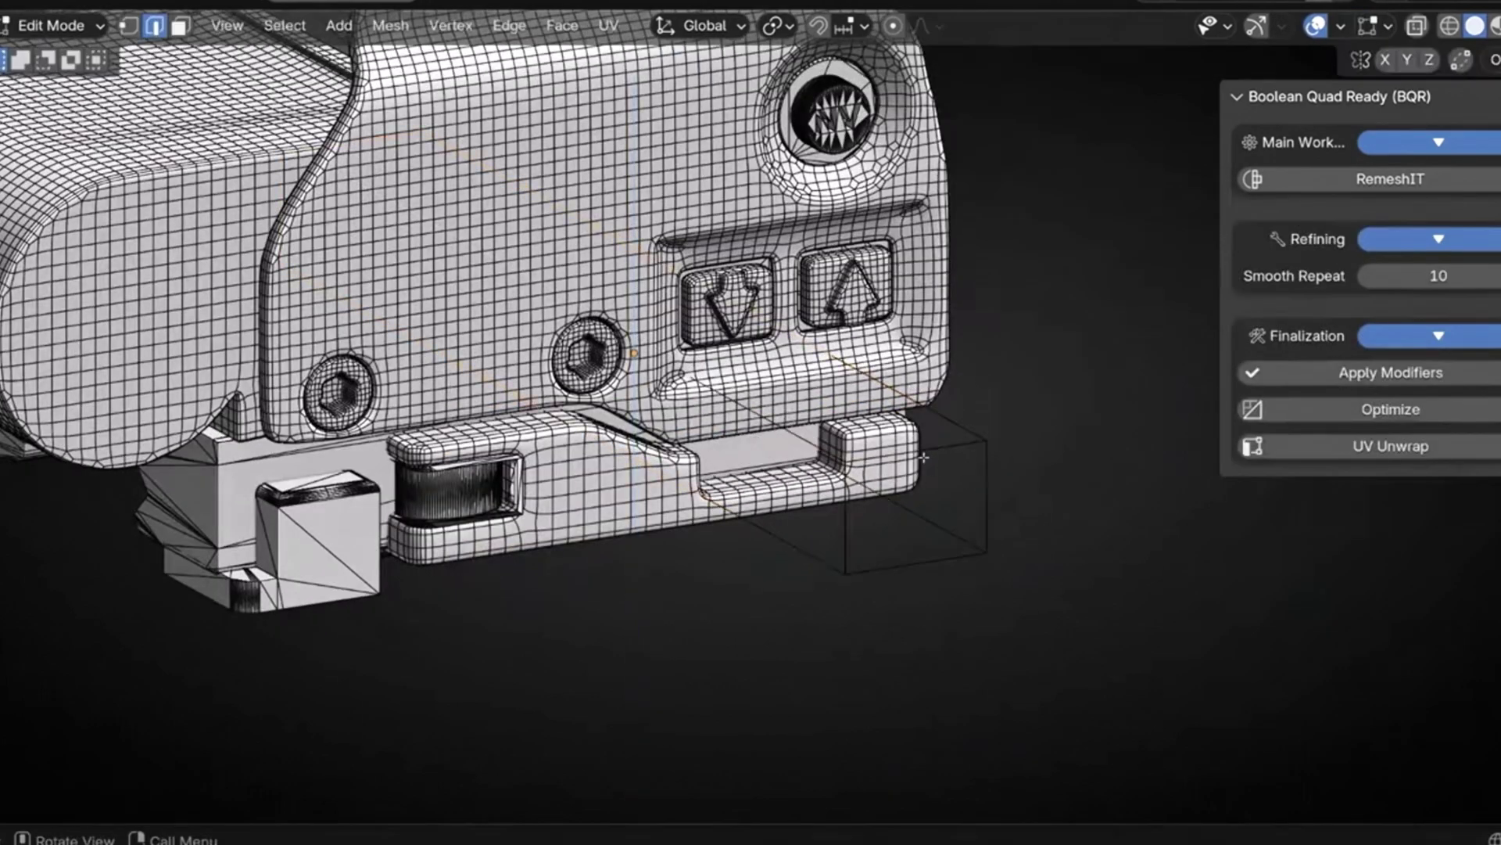
key("shift+d")
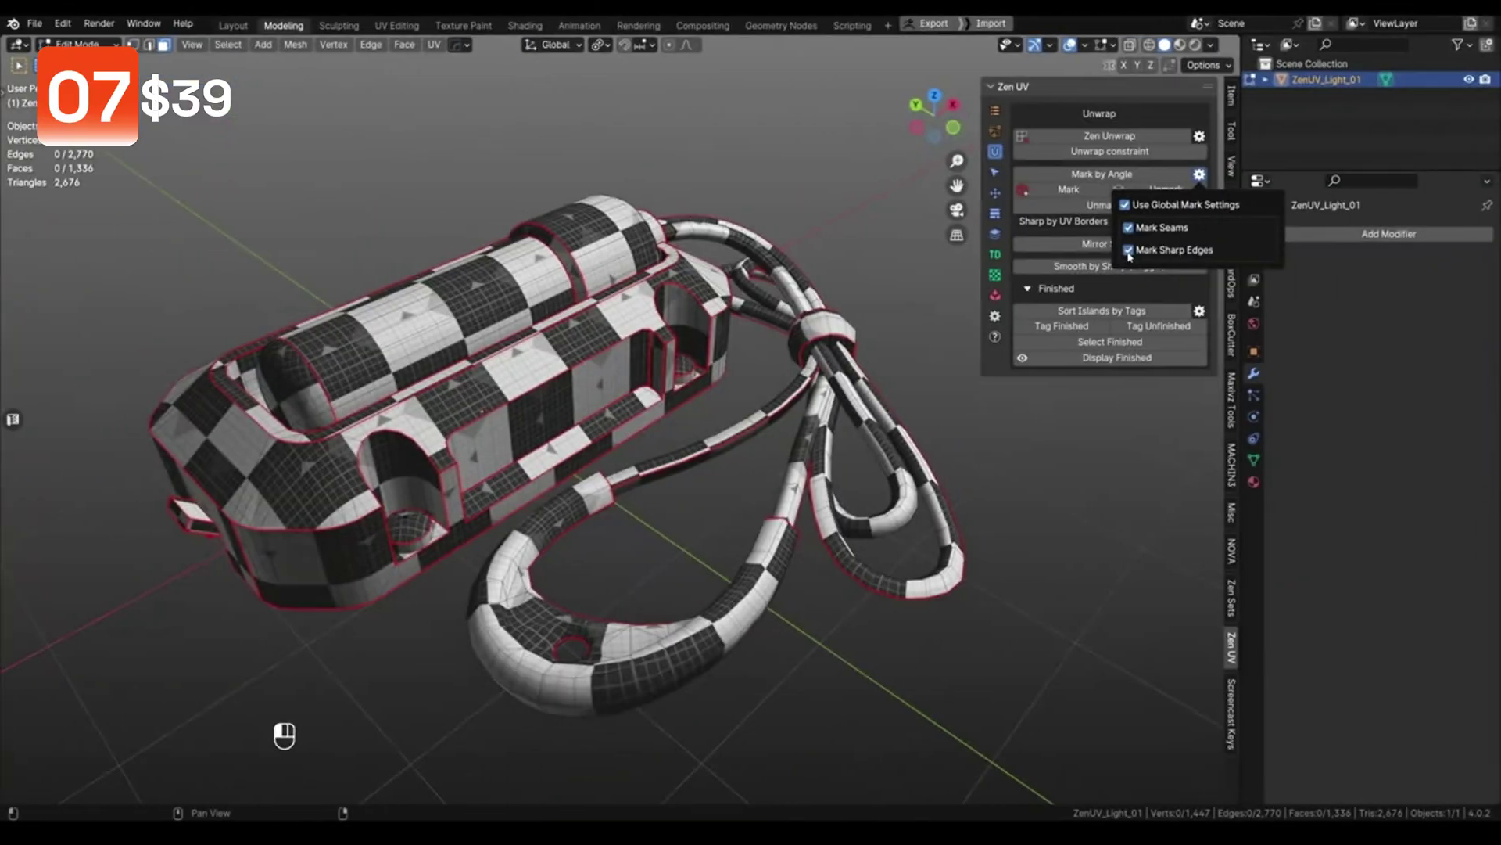
Hide the sidebar and switch the Zen UV panel to its UV Checker options
key("n")
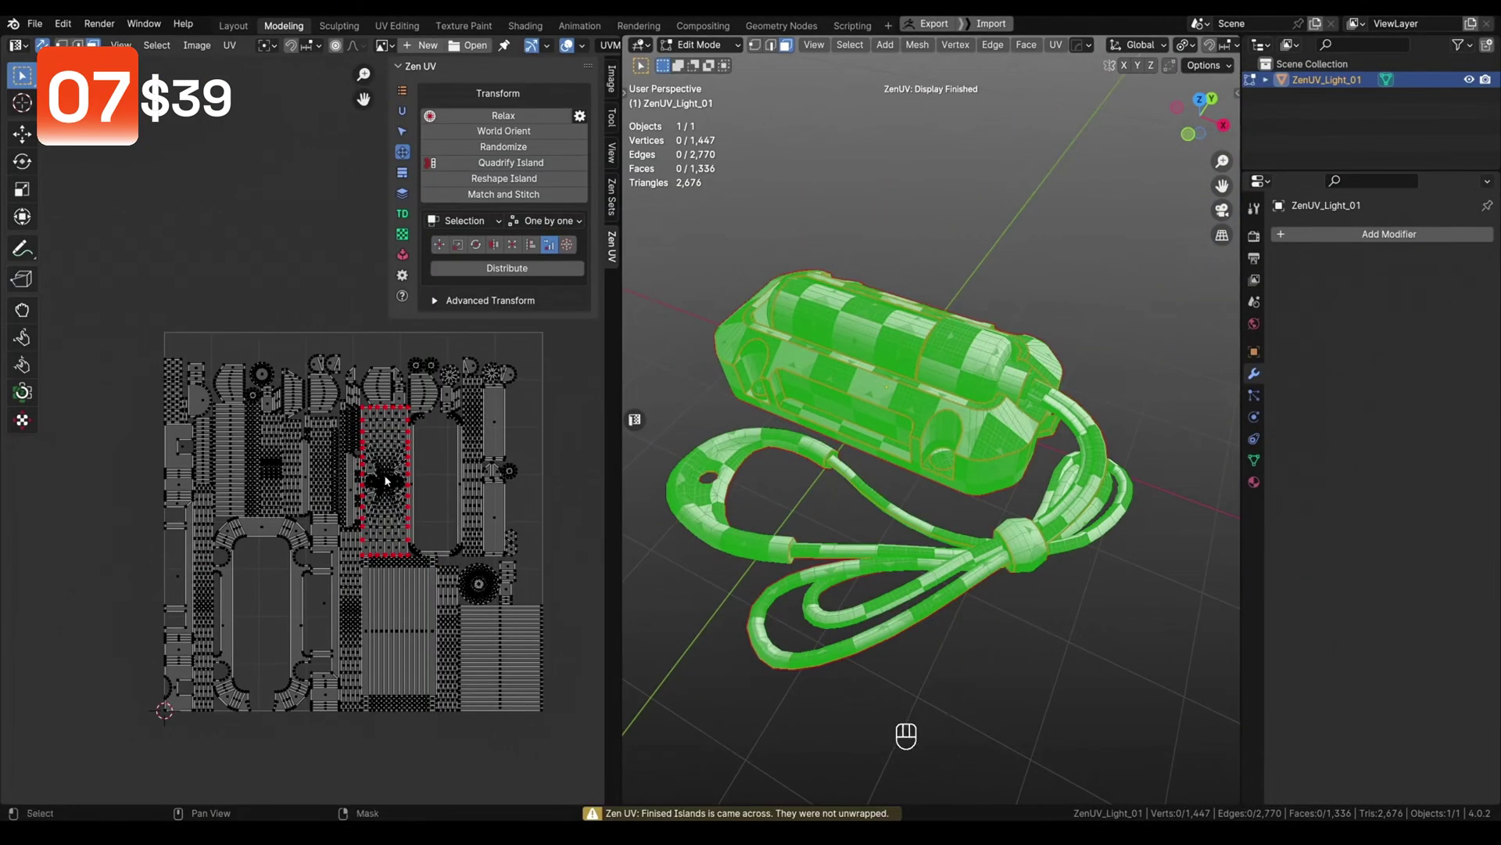
left_click(403, 234)
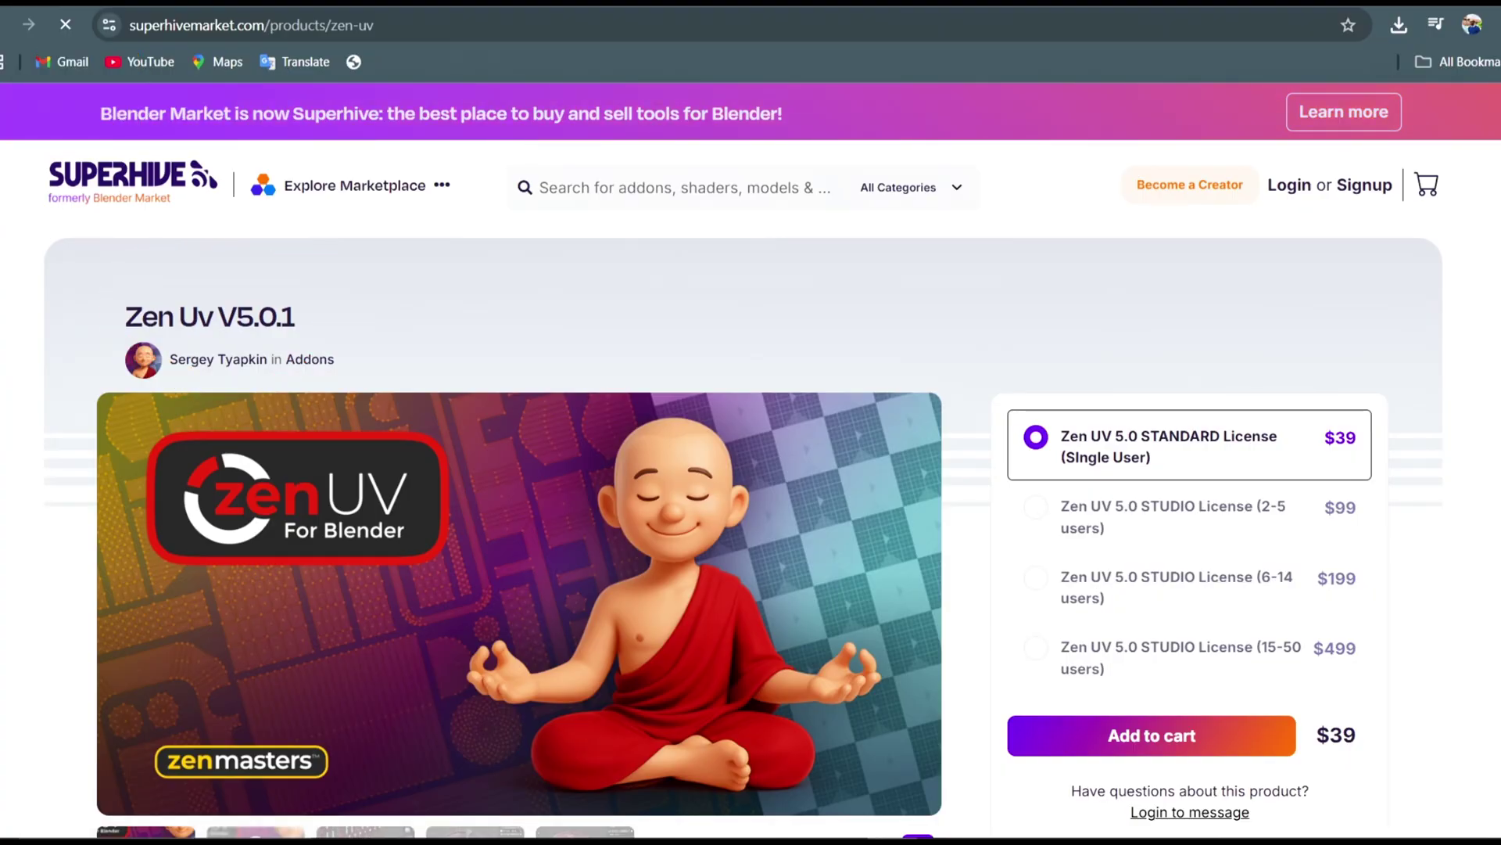
Scroll the Zen UV product page down through its Main Features list
scroll(750, 462, "down", 10)
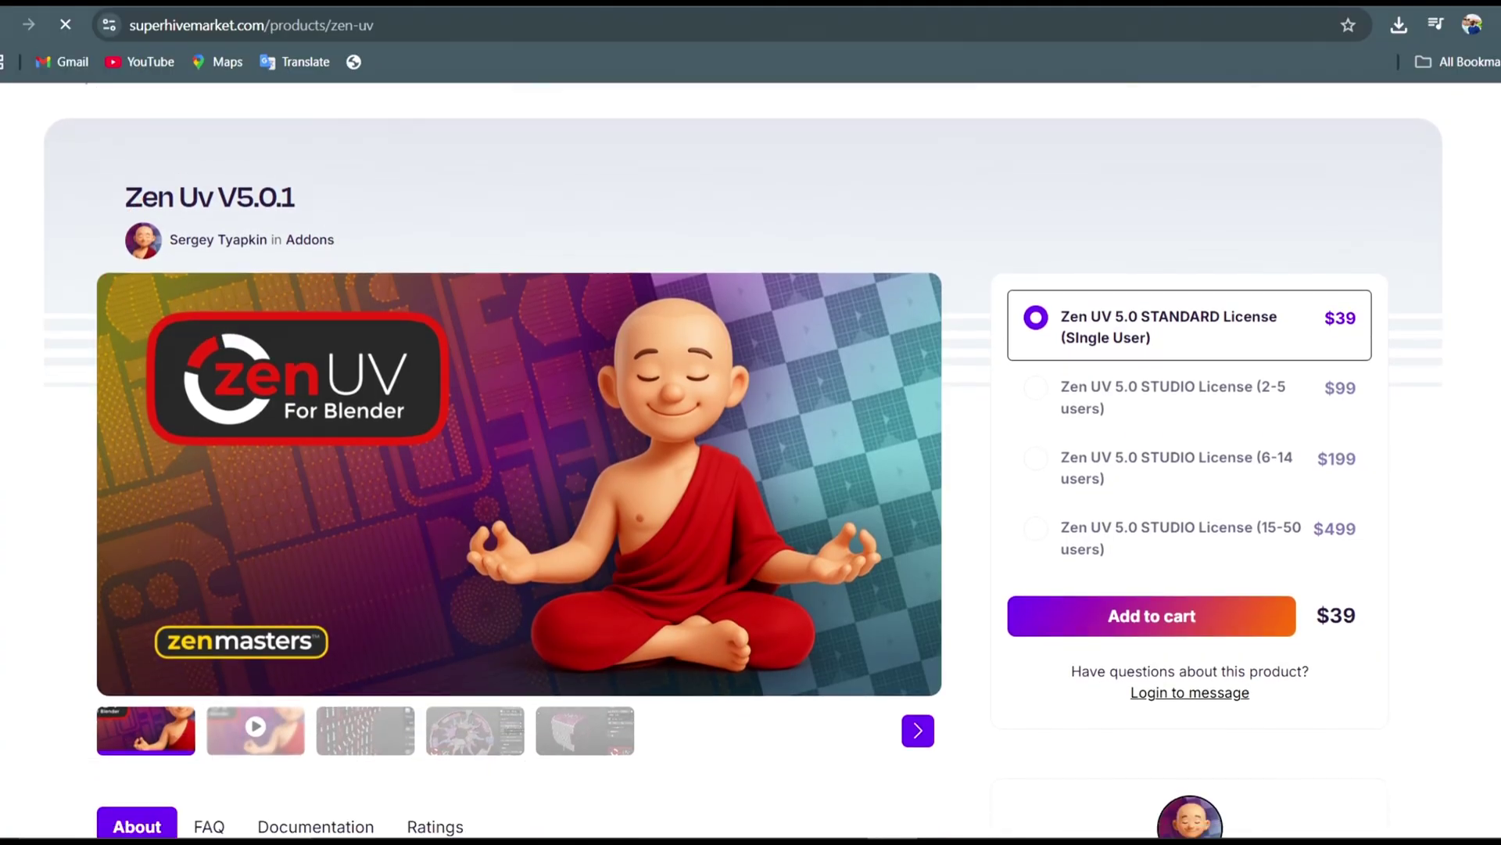
scroll(750, 461, "down", 4)
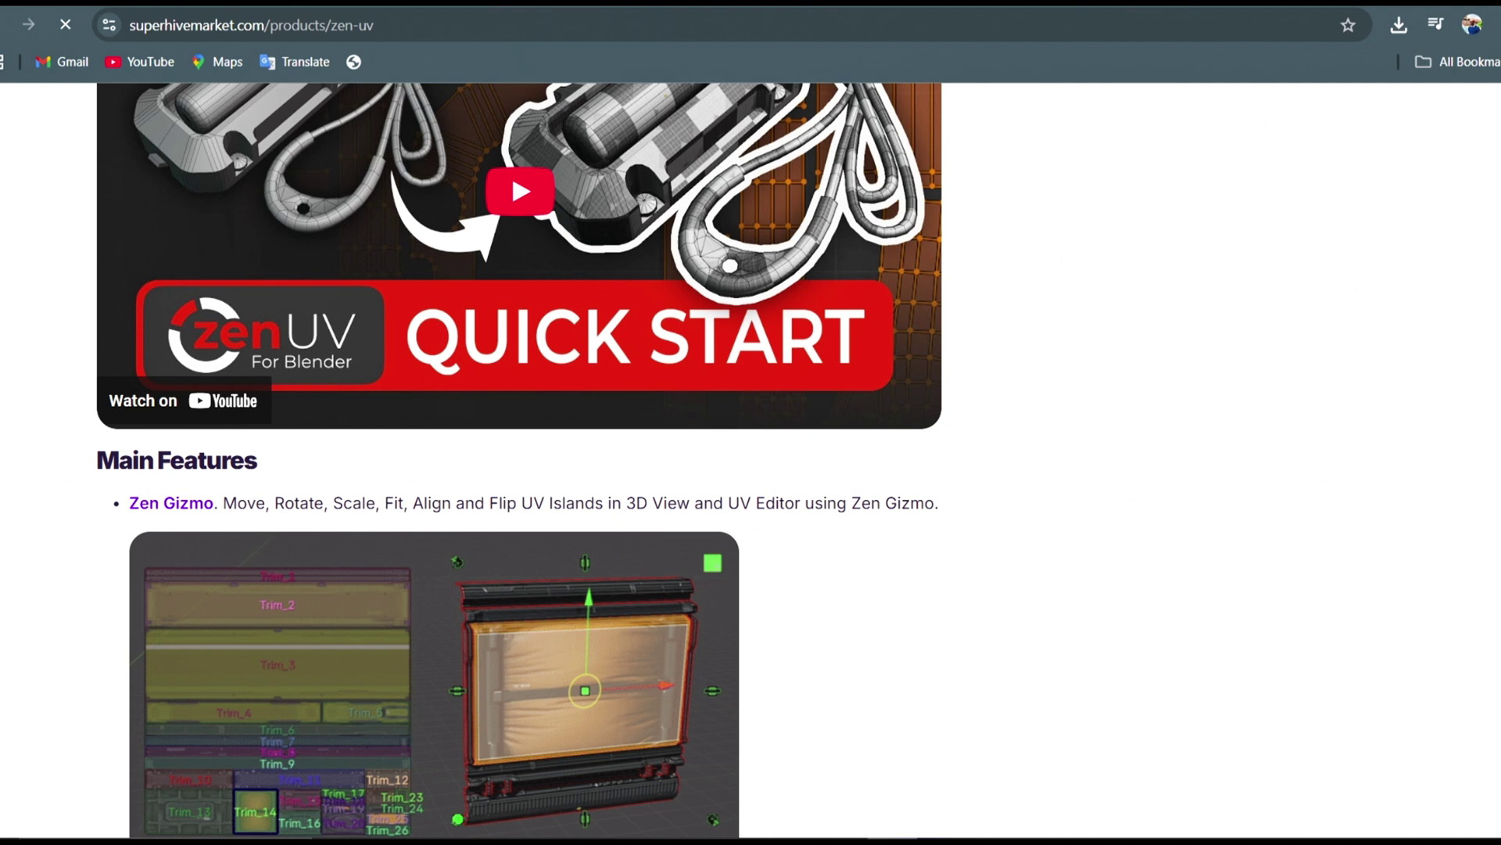
scroll(750, 461, "down", 2)
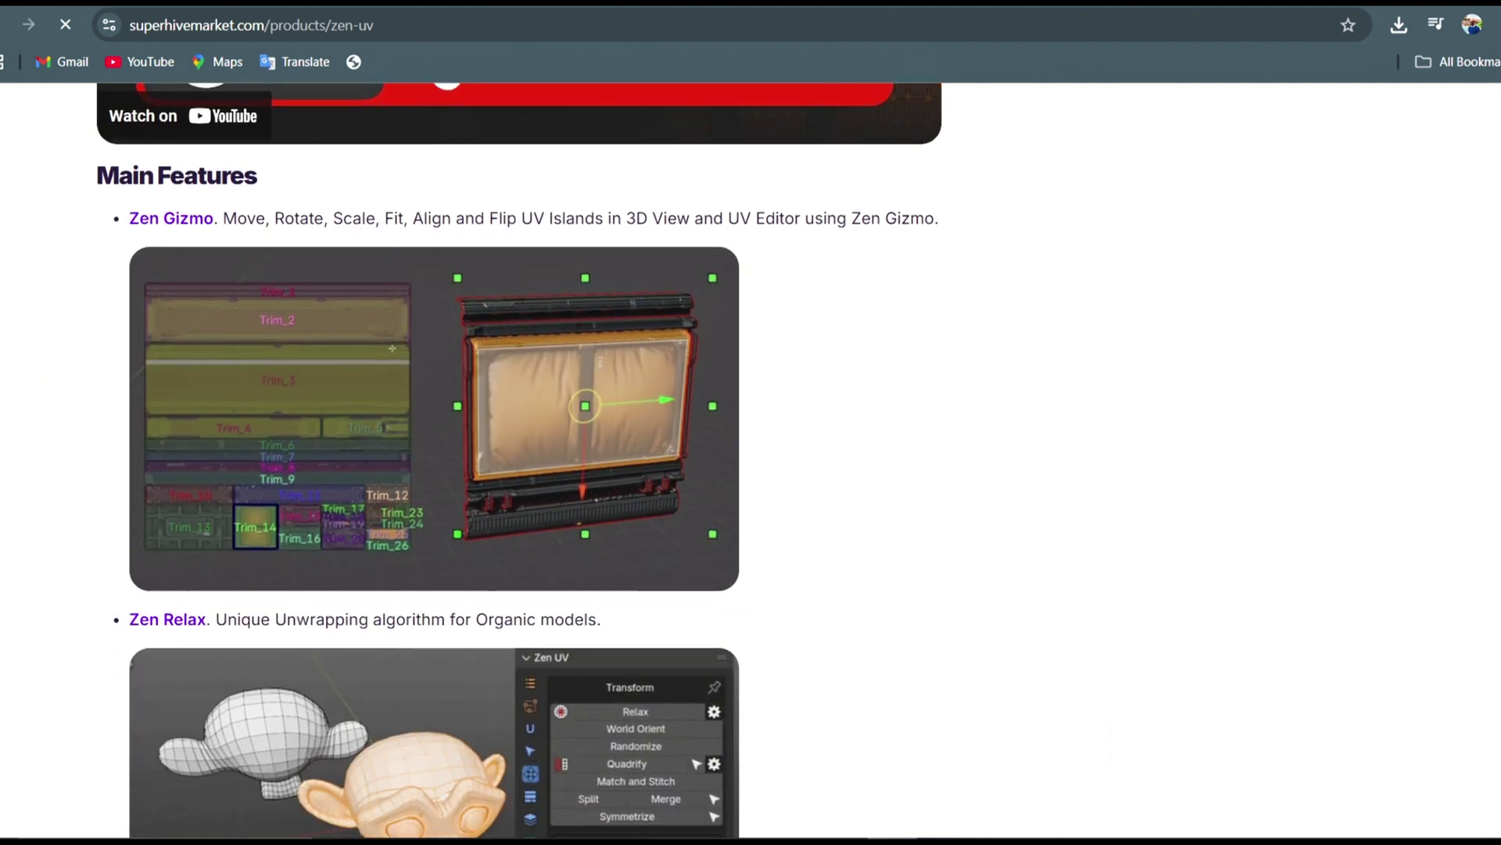
scroll(751, 461, "down", 3)
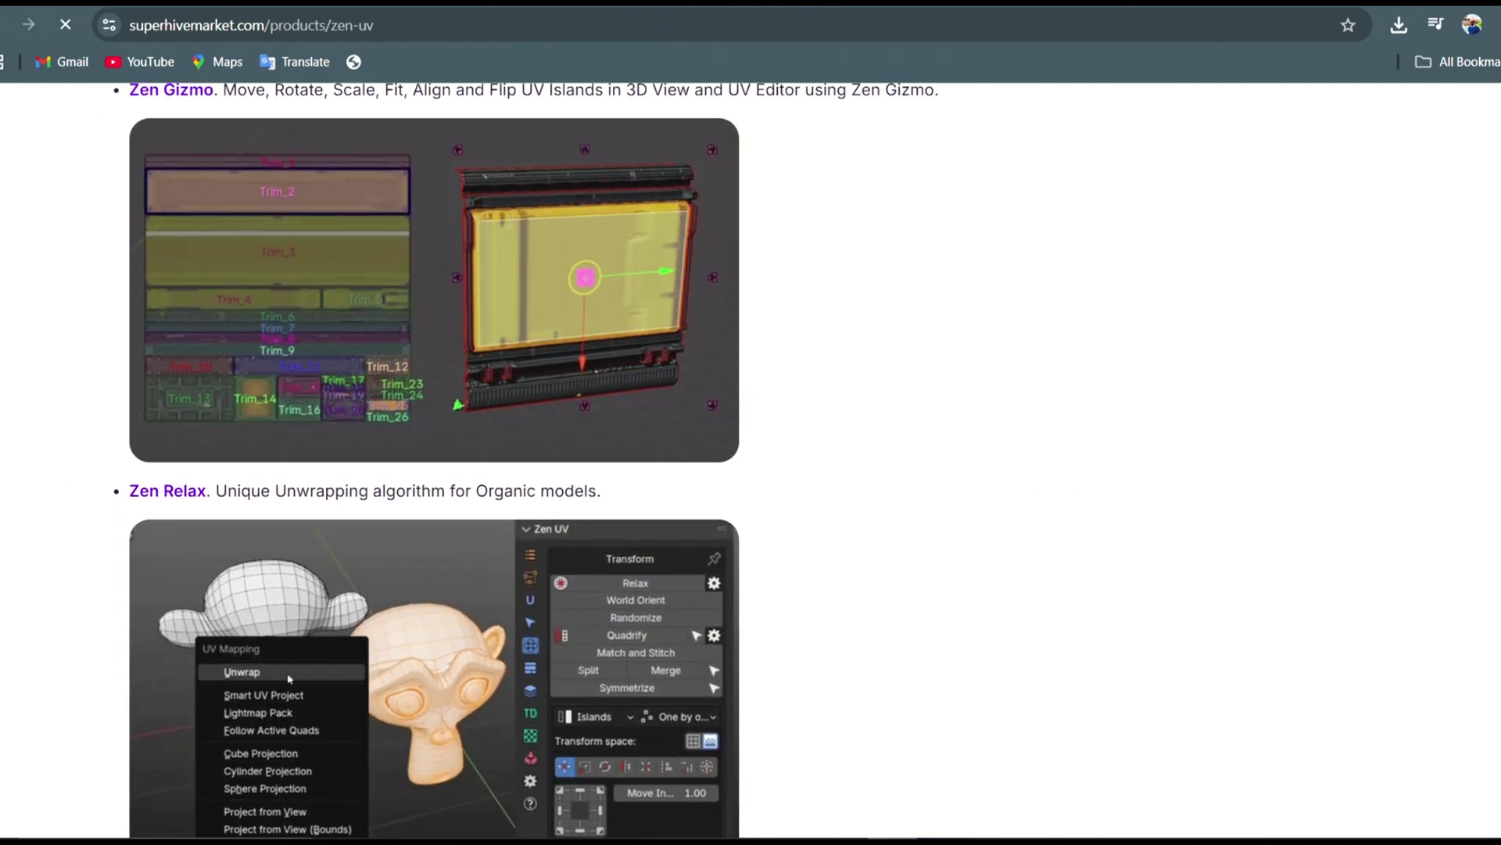
scroll(349, 470, "down", 3)
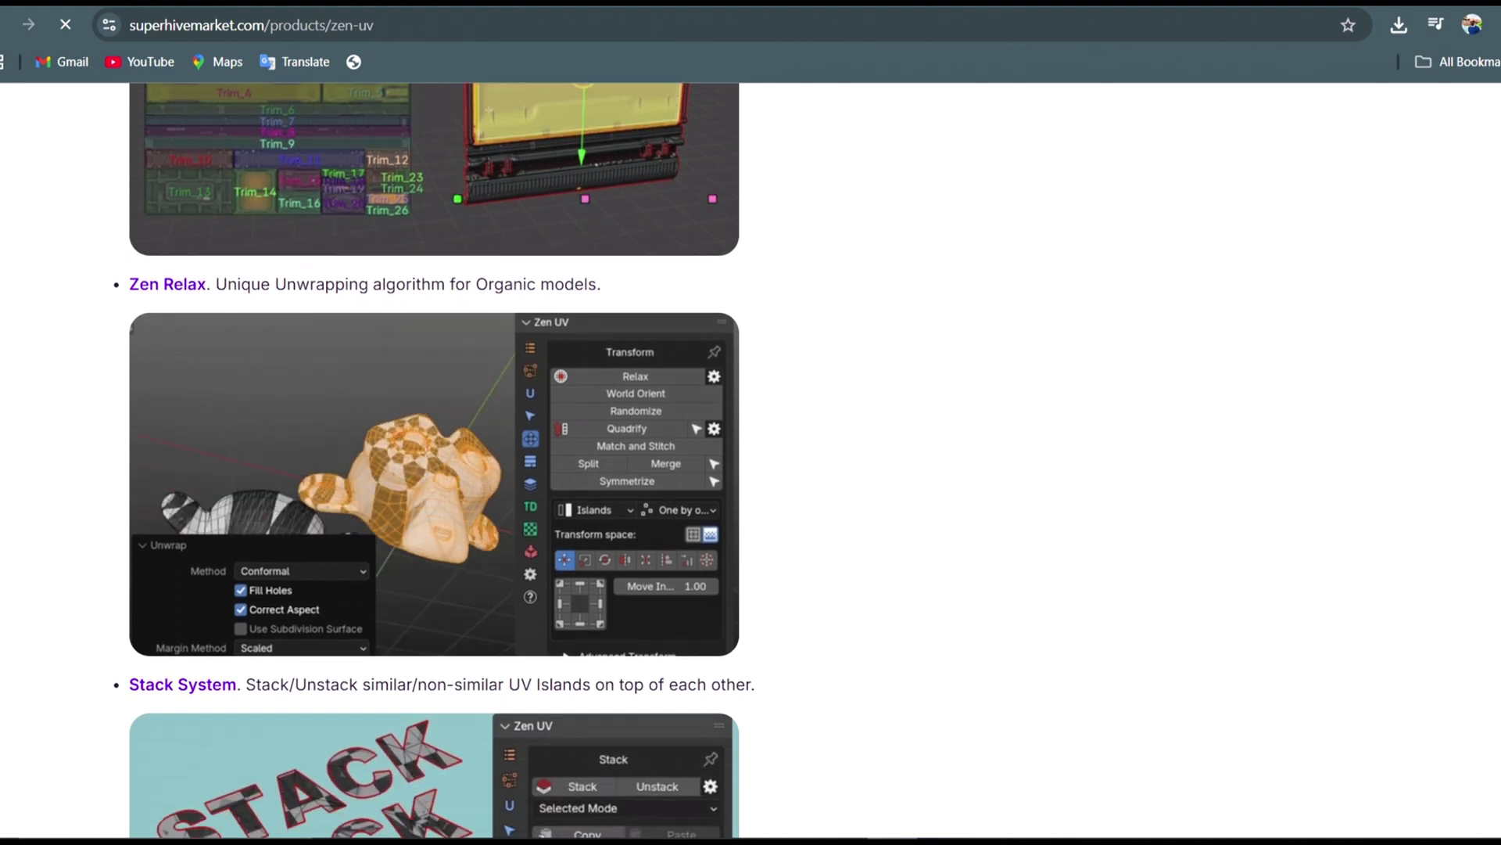
scroll(750, 461, "down", 3)
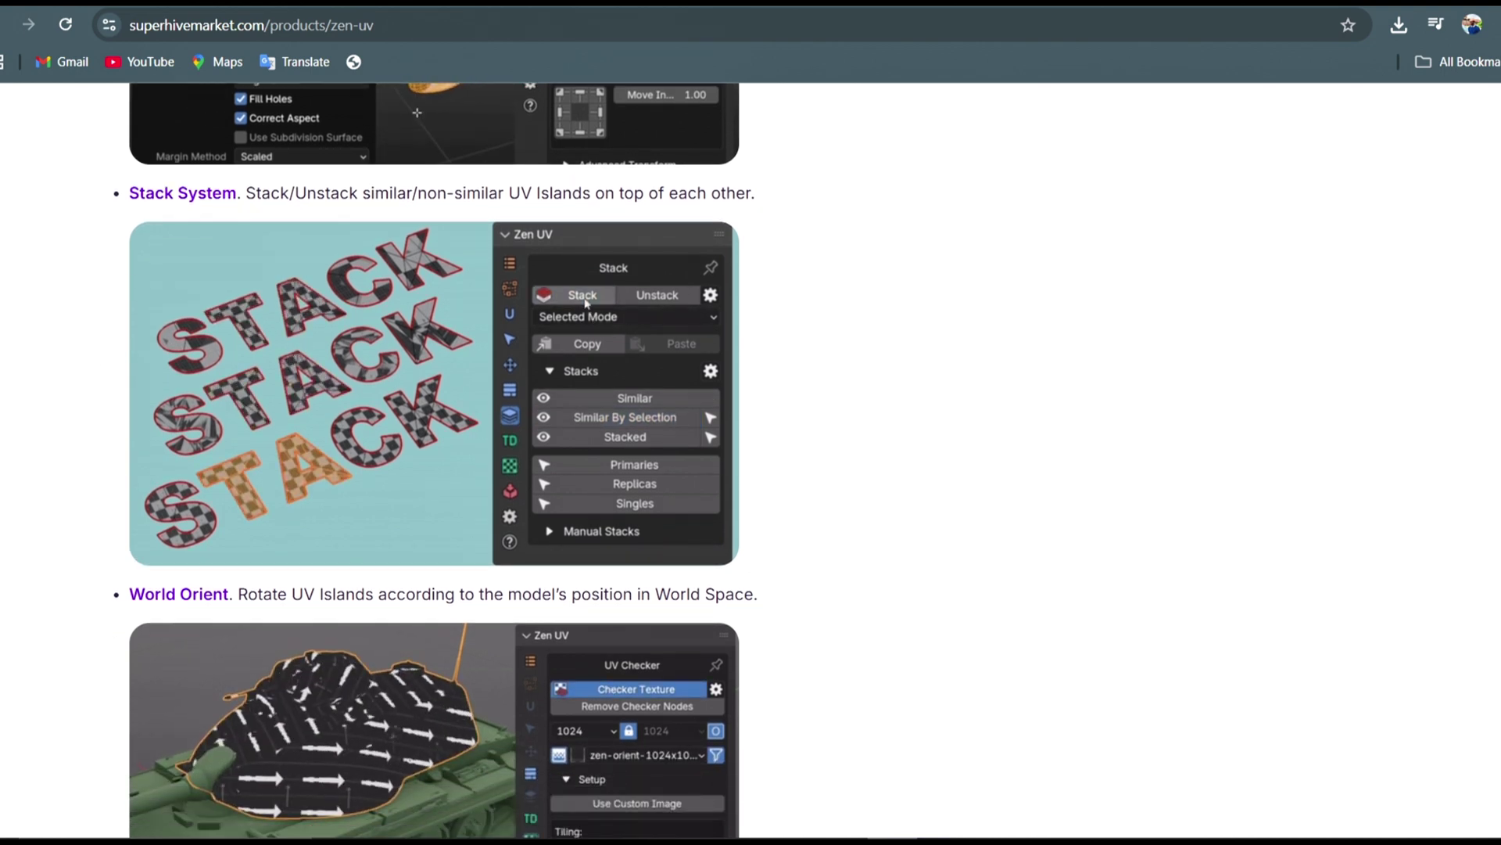
scroll(586, 304, "down", 5)
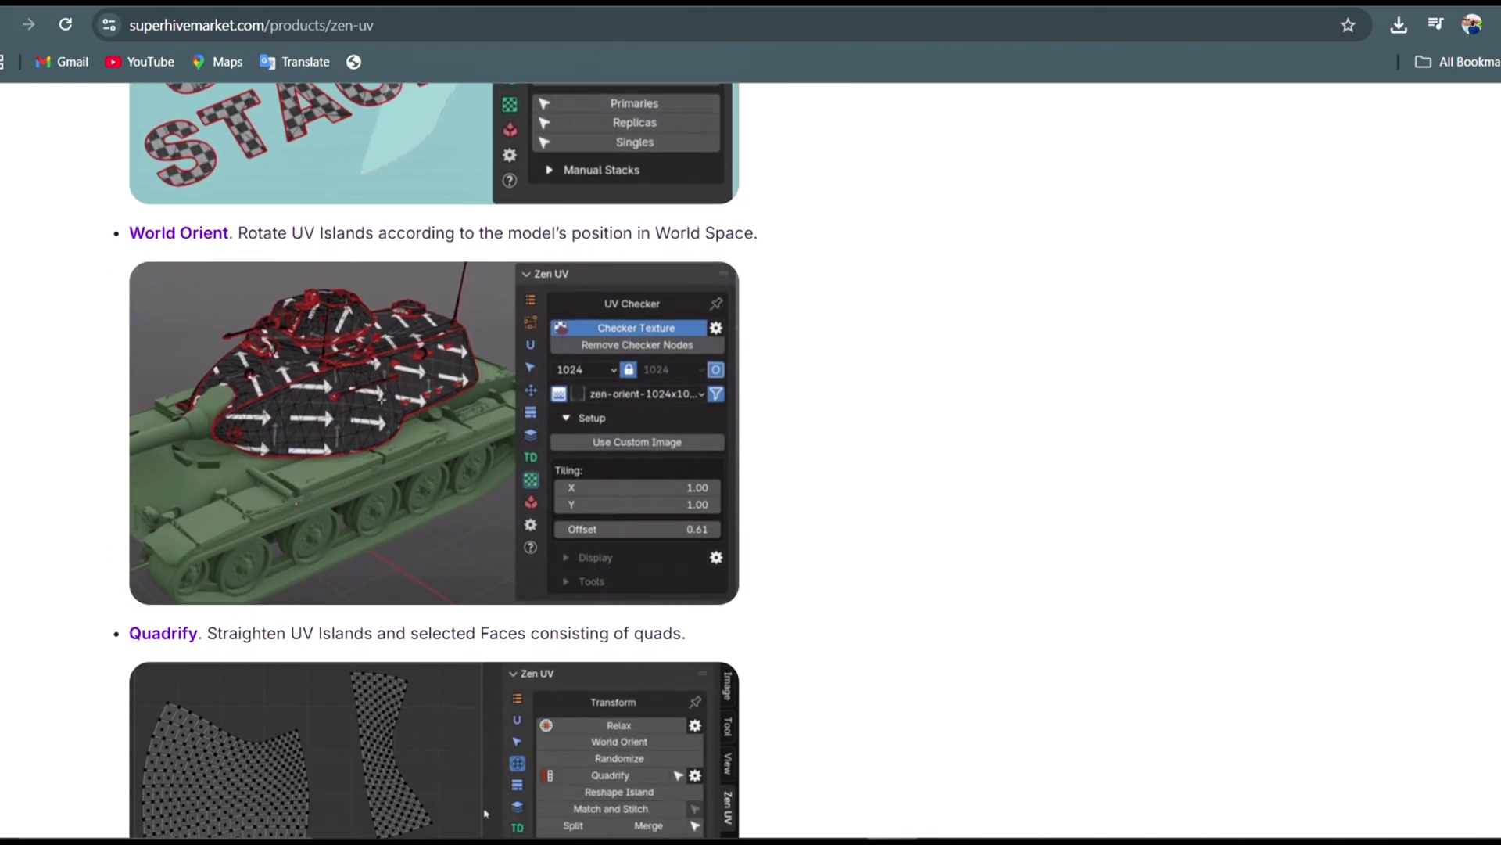
scroll(586, 305, "down", 9)
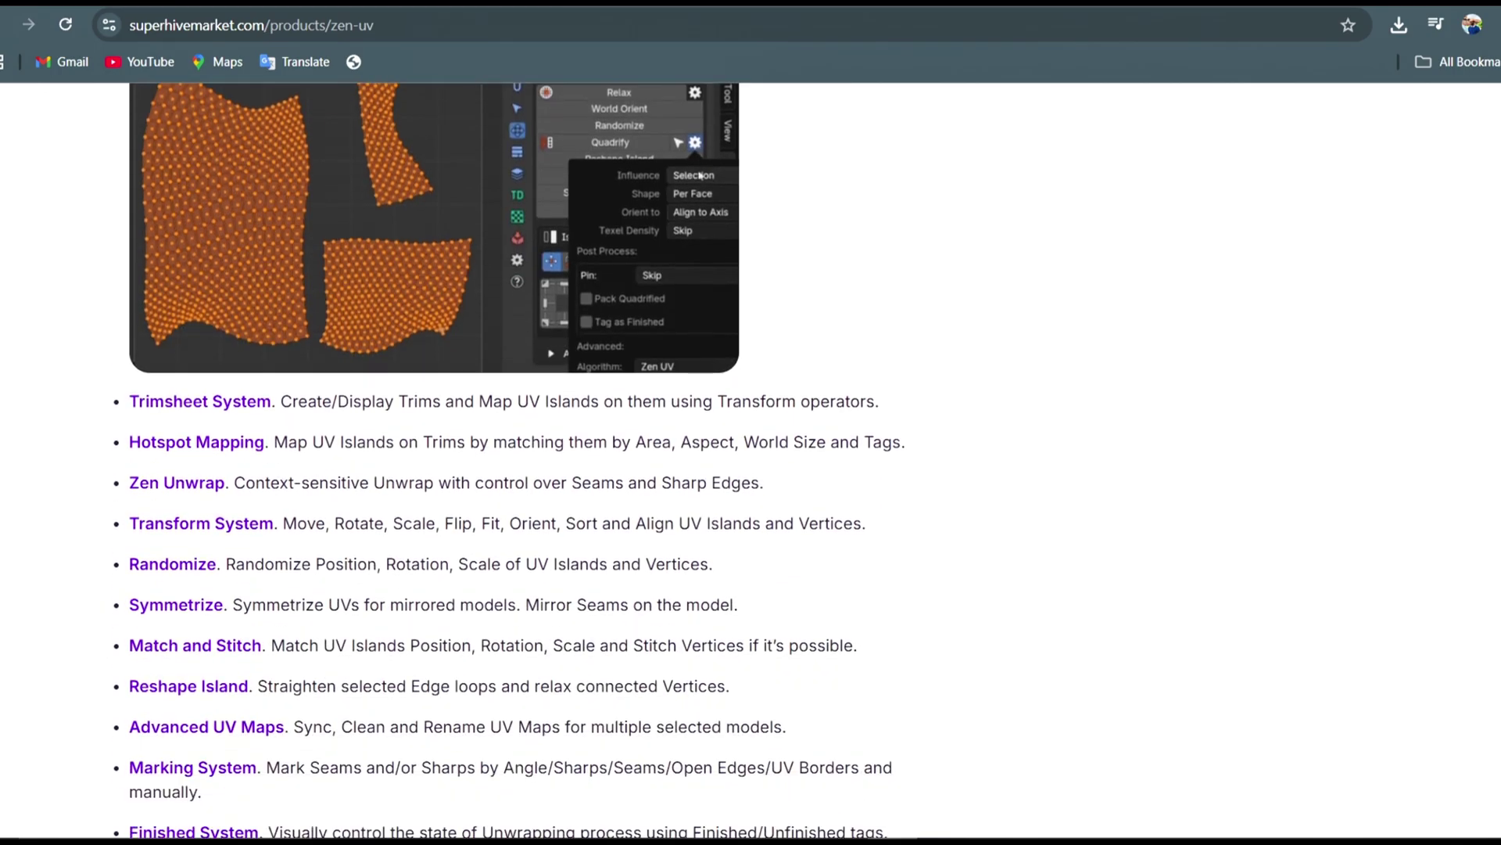
scroll(585, 305, "down", 2)
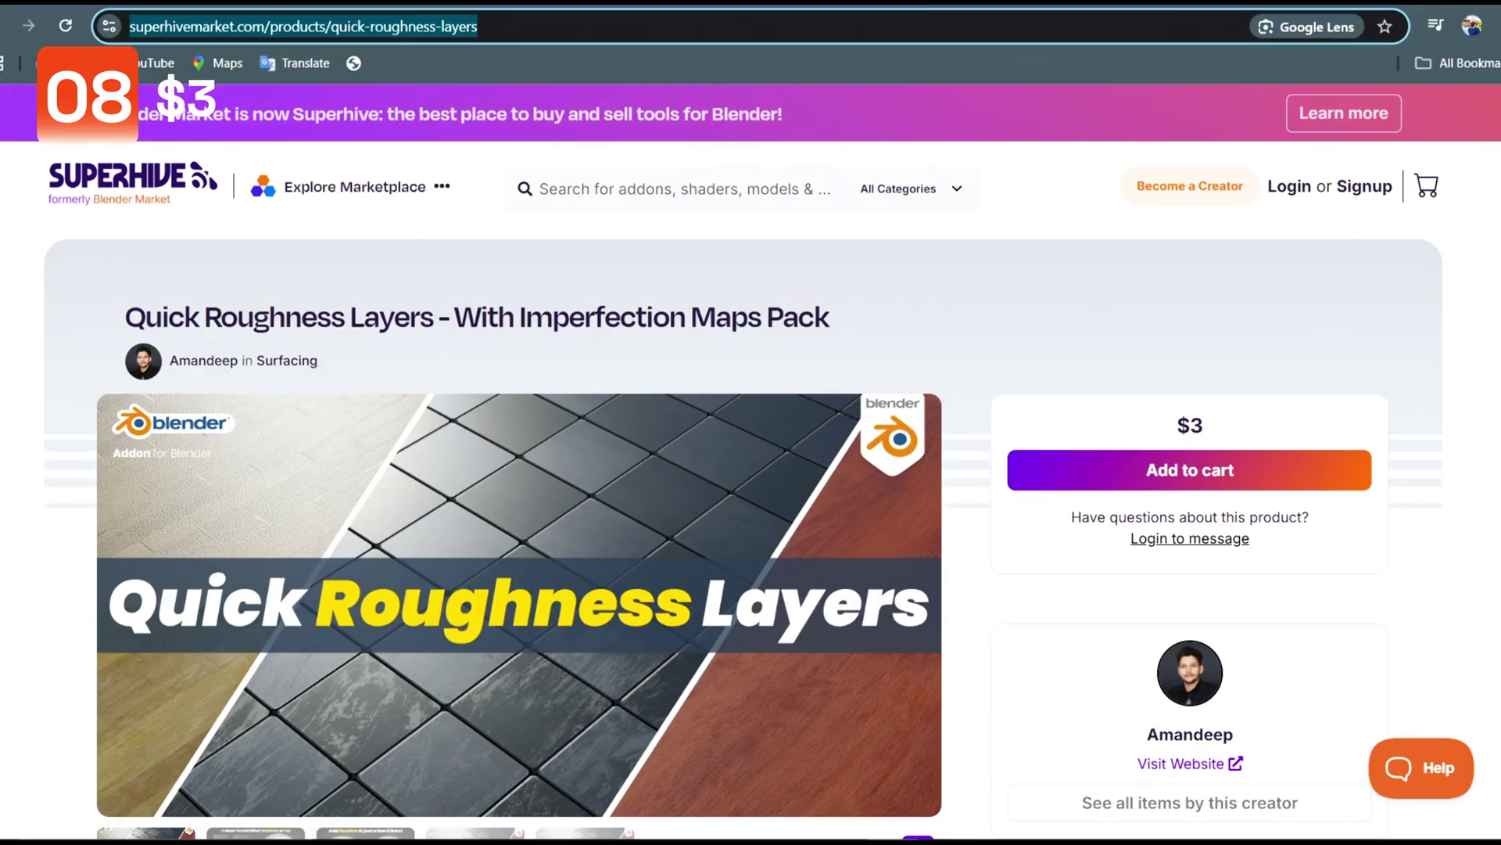
scroll(751, 444, "down", 5)
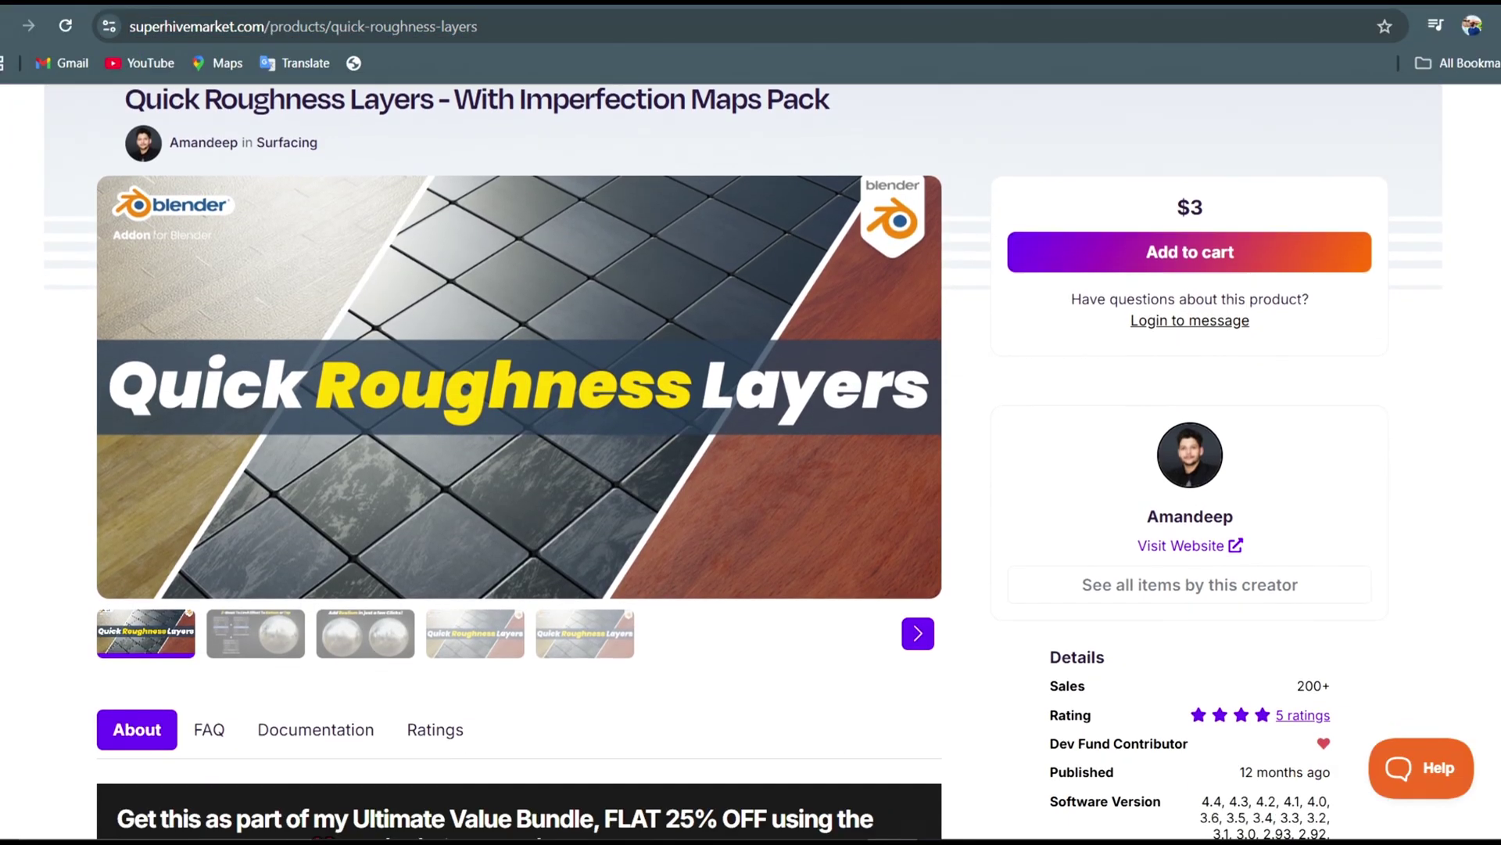
scroll(750, 444, "down", 3)
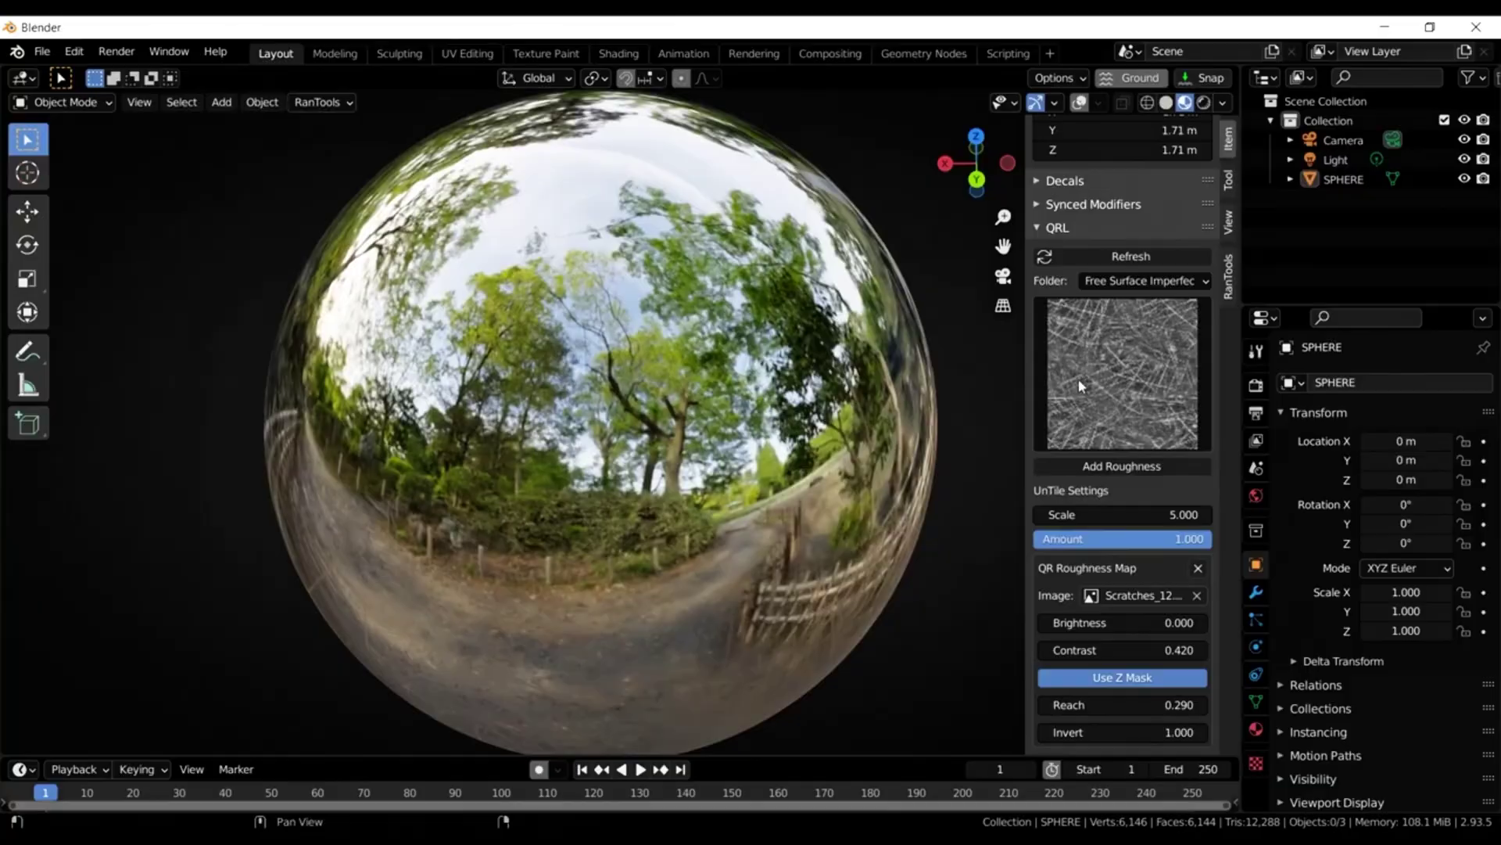
Pick the Dirt_02 imperfection map from the QRL thumbnail grid as a roughness layer
left_click(1105, 366)
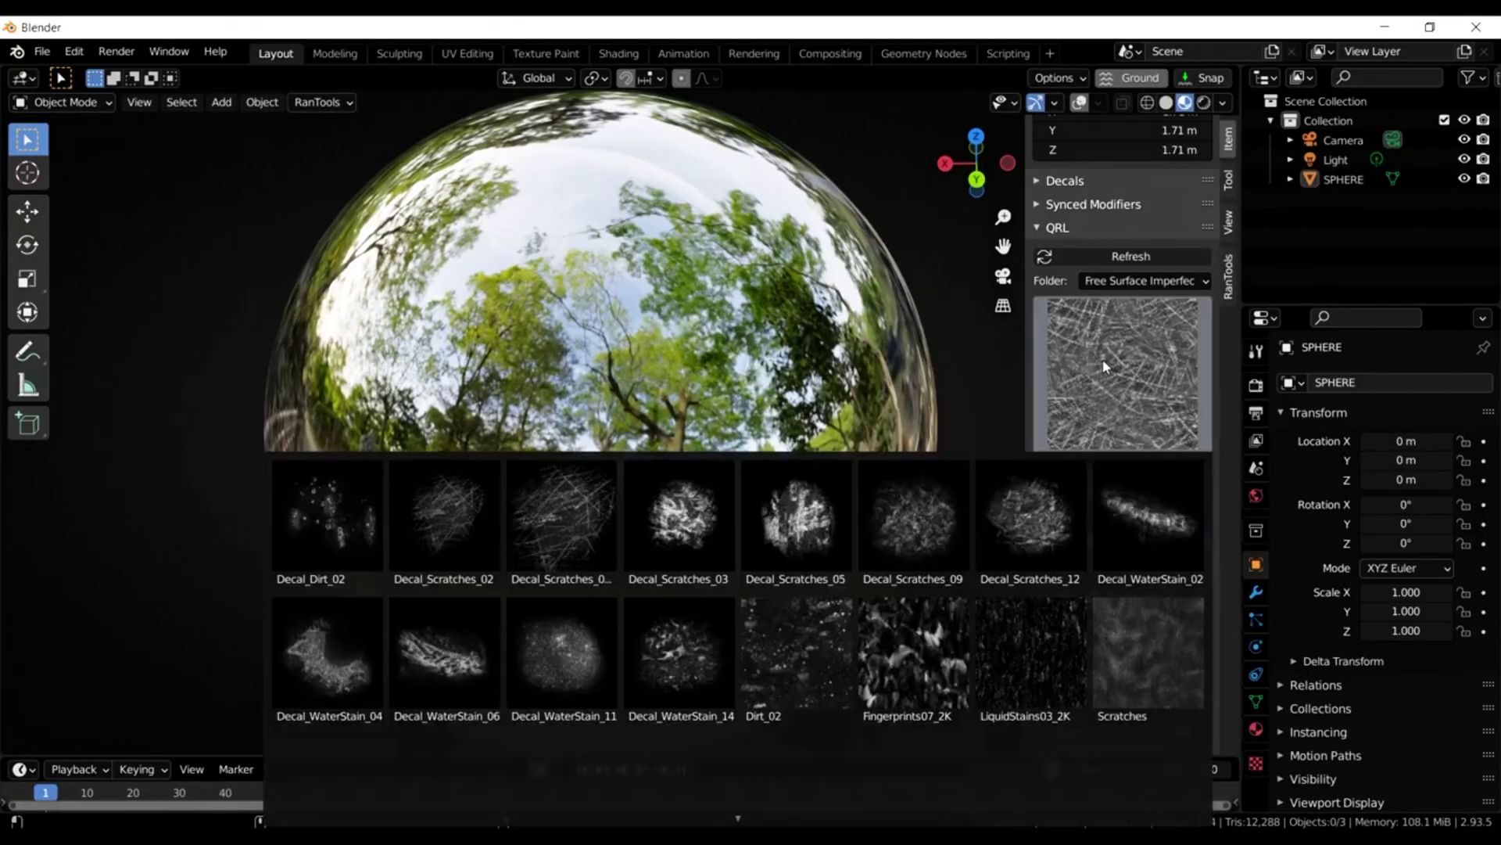
left_click(785, 636)
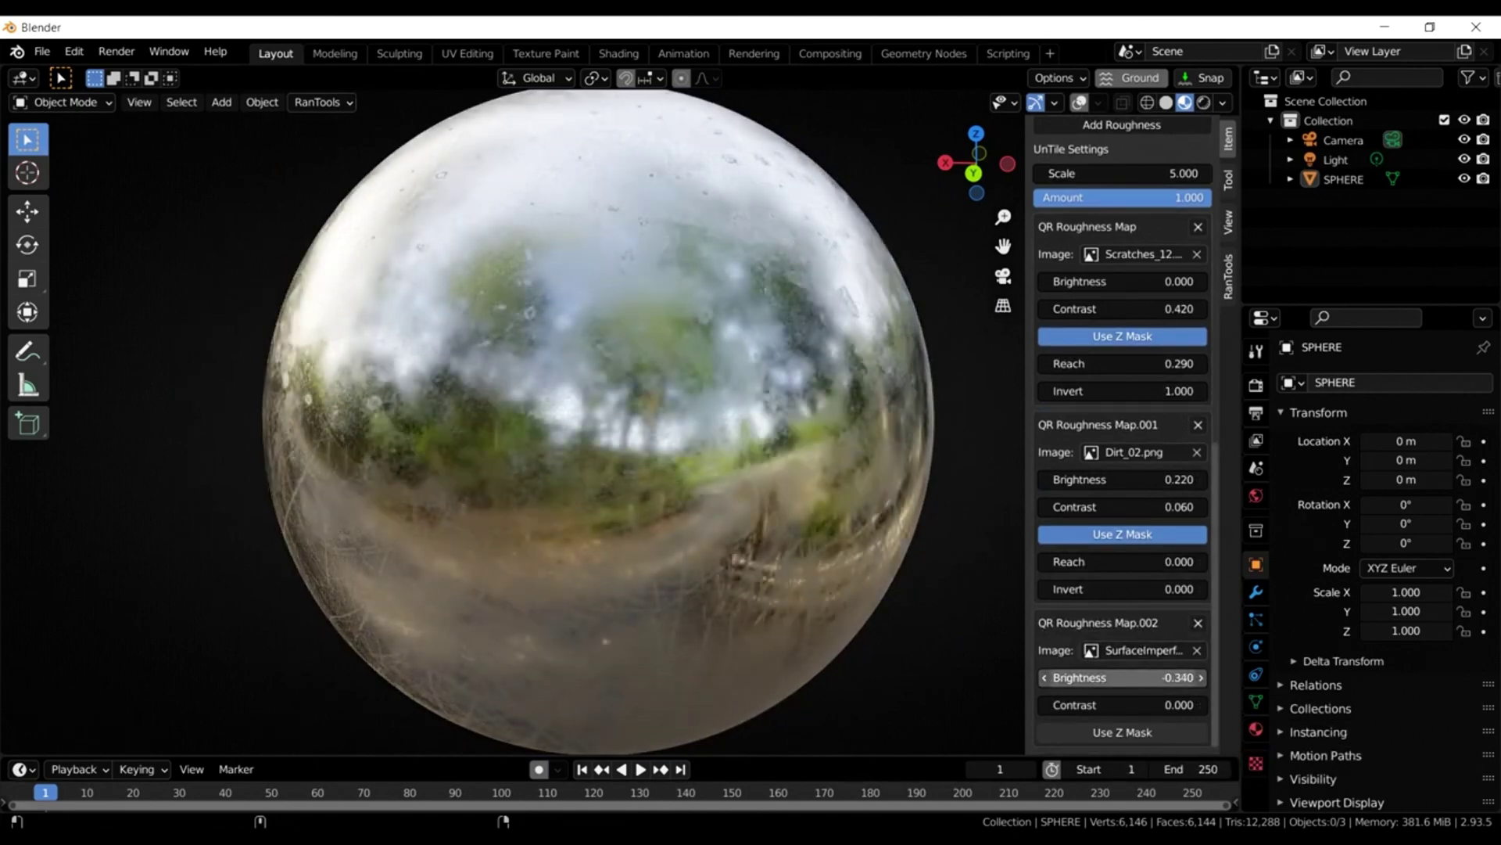
scroll(1166, 650, "up", 8)
scroll(1166, 651, "down", 4)
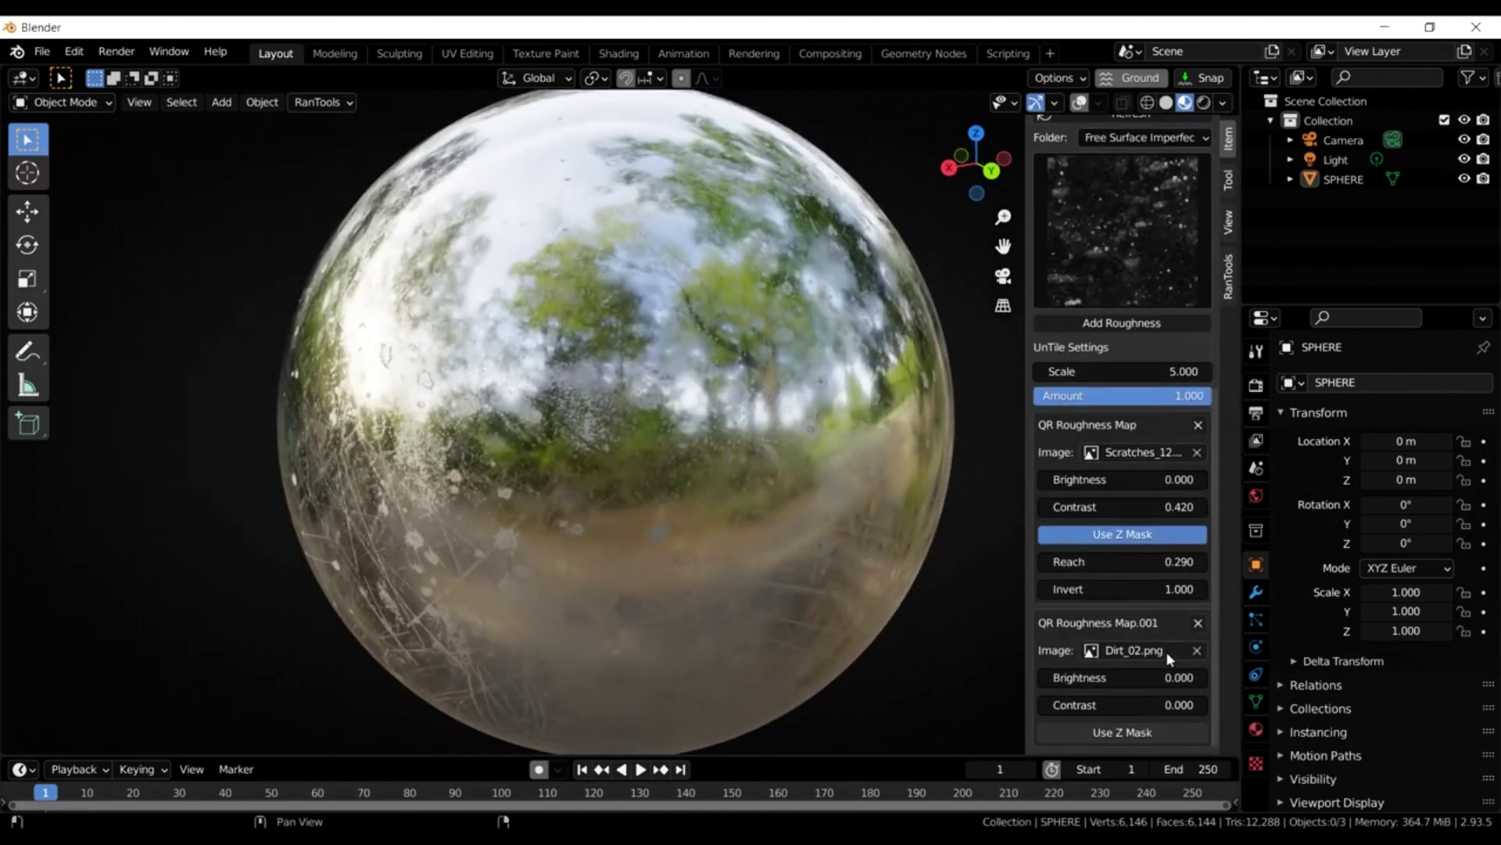
Enable Use Z Mask on the Dirt_02 layer so the dirt is masked by height
left_click(1126, 732)
scroll(1130, 727, "down", 2)
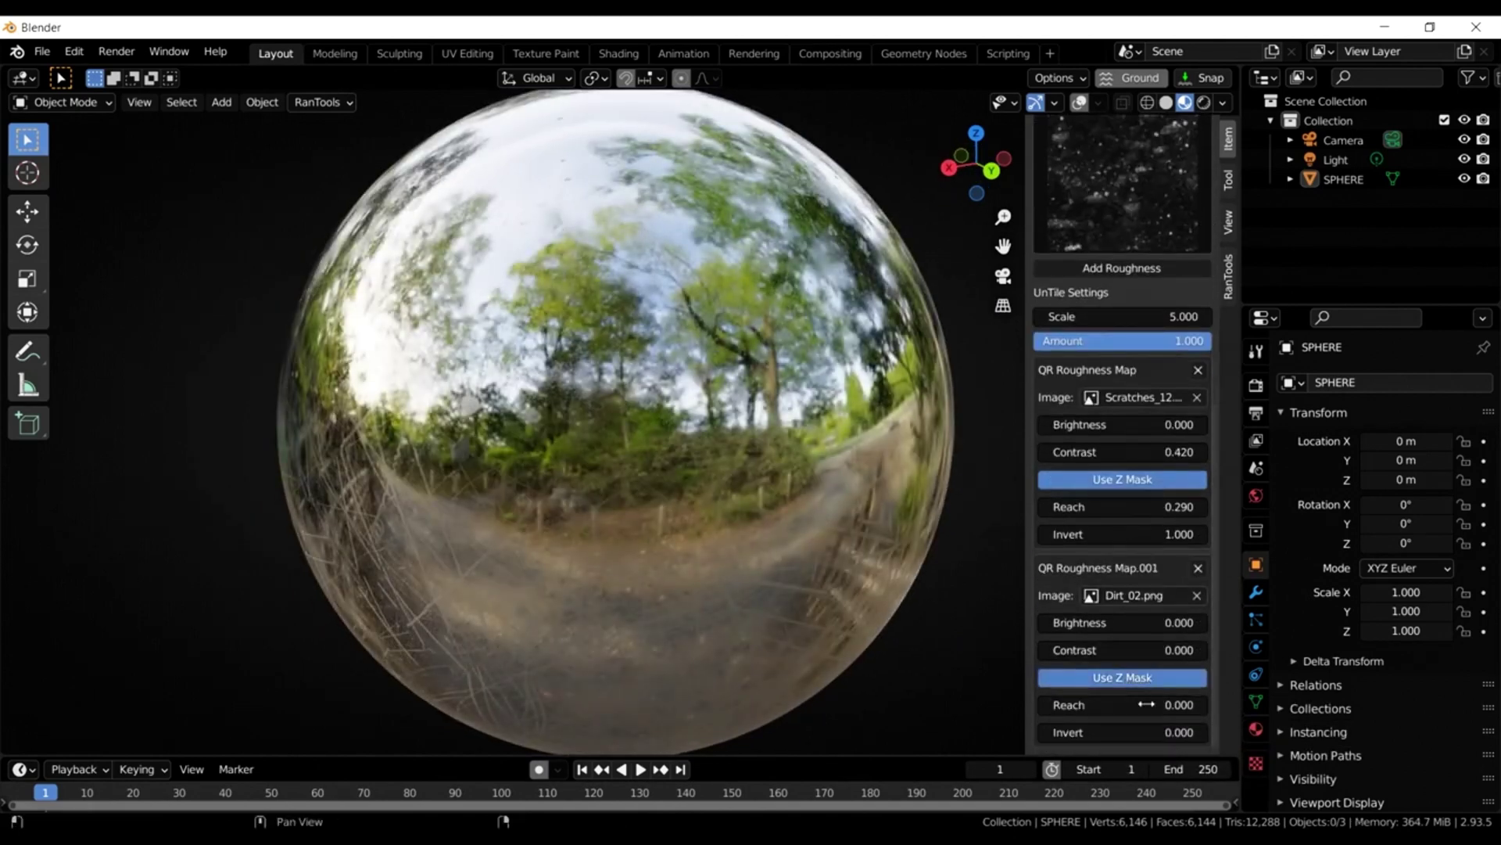
middle_click_drag(813, 547, 787, 472)
scroll(787, 472, "up", 2)
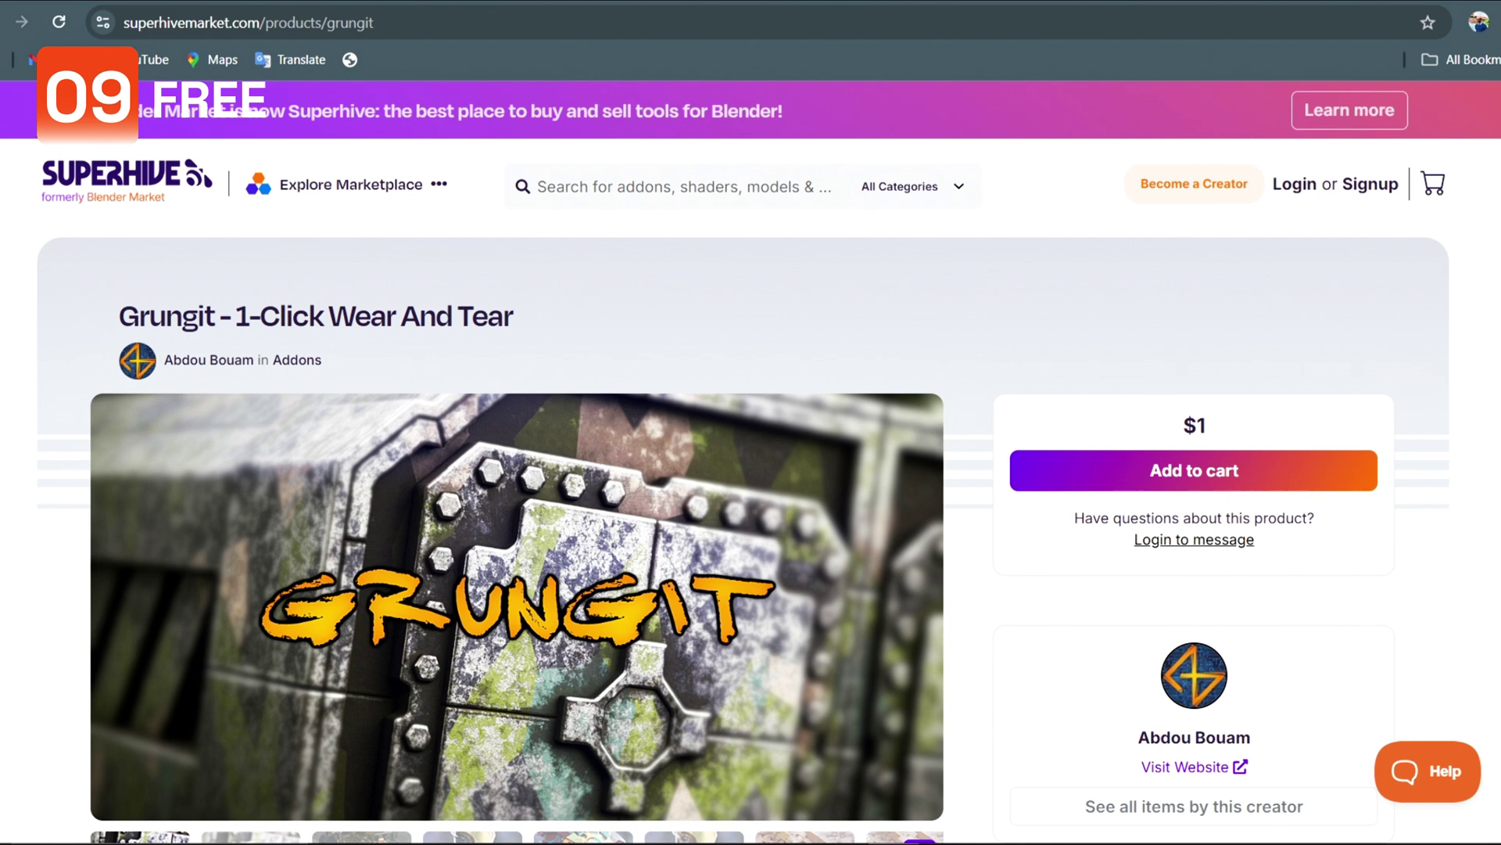
Scroll through the Grungit page, then the Import As Decal Details and bundle sections
scroll(750, 469, "down", 3)
scroll(750, 461, "down", 5)
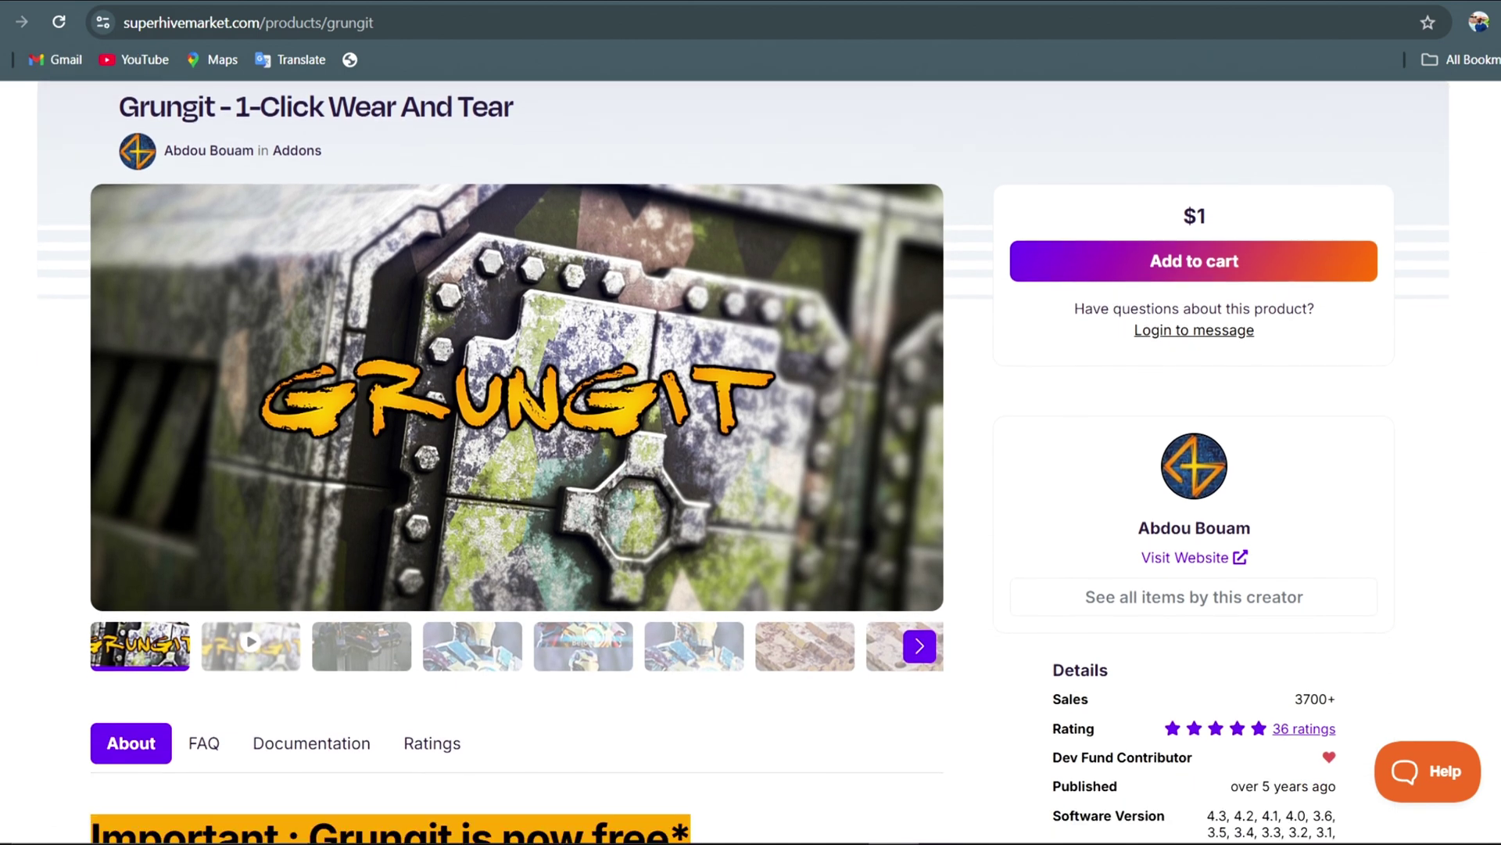
scroll(751, 461, "down", 3)
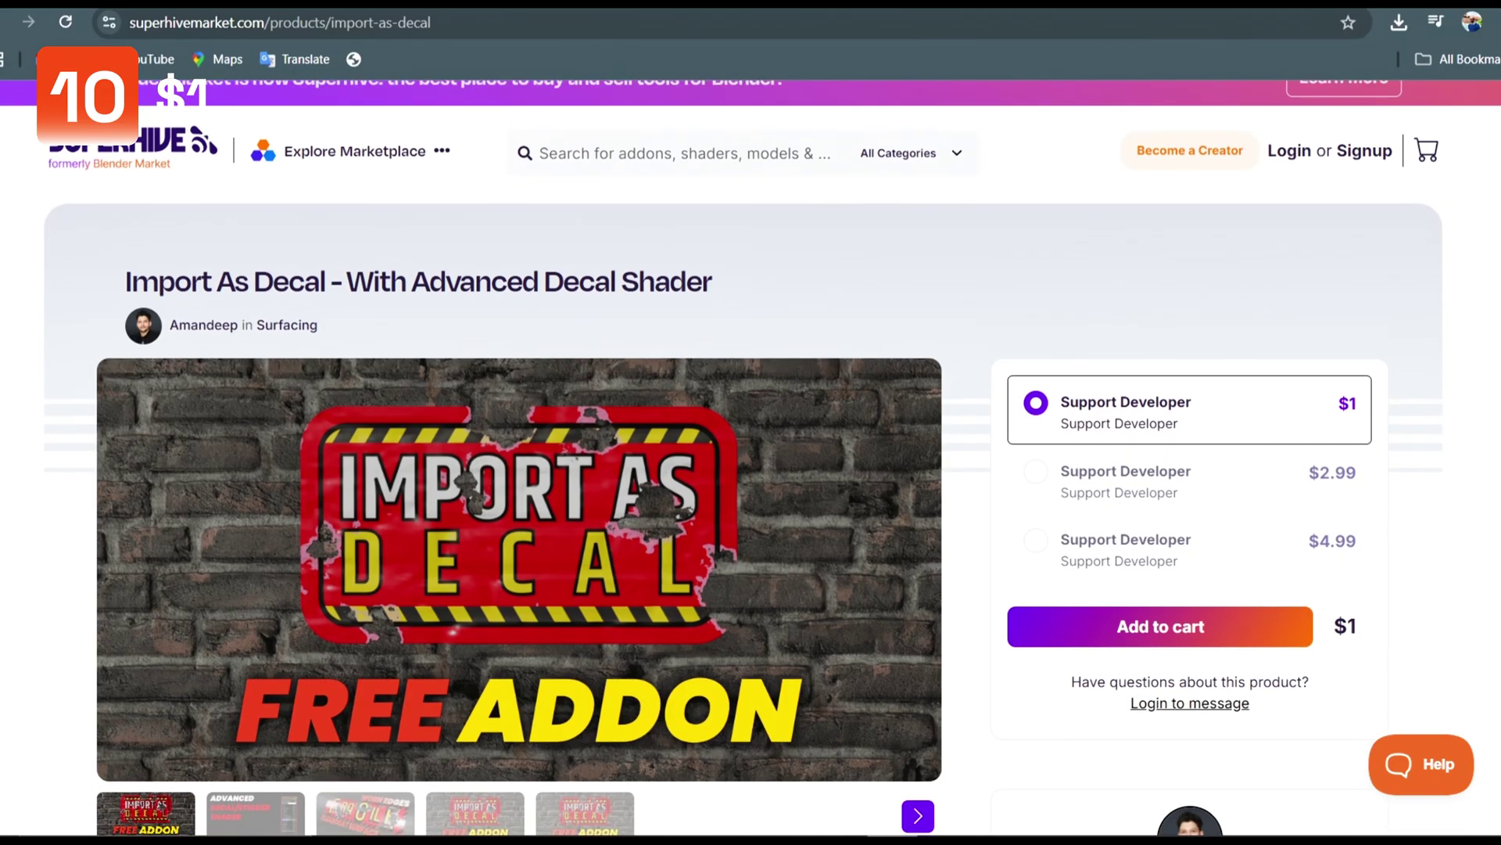
scroll(751, 457, "down", 4)
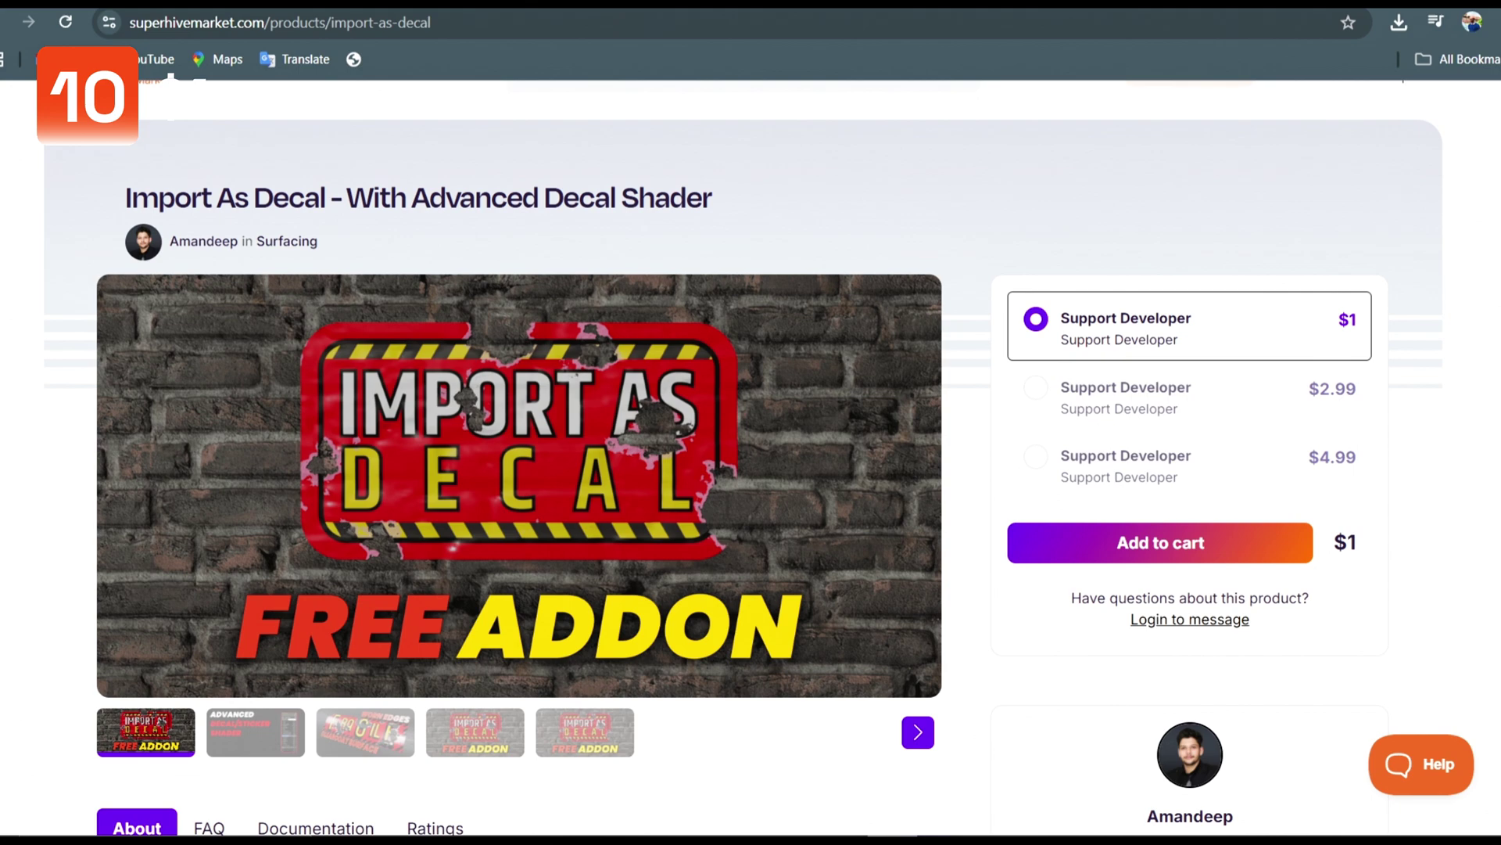
scroll(751, 458, "down", 7)
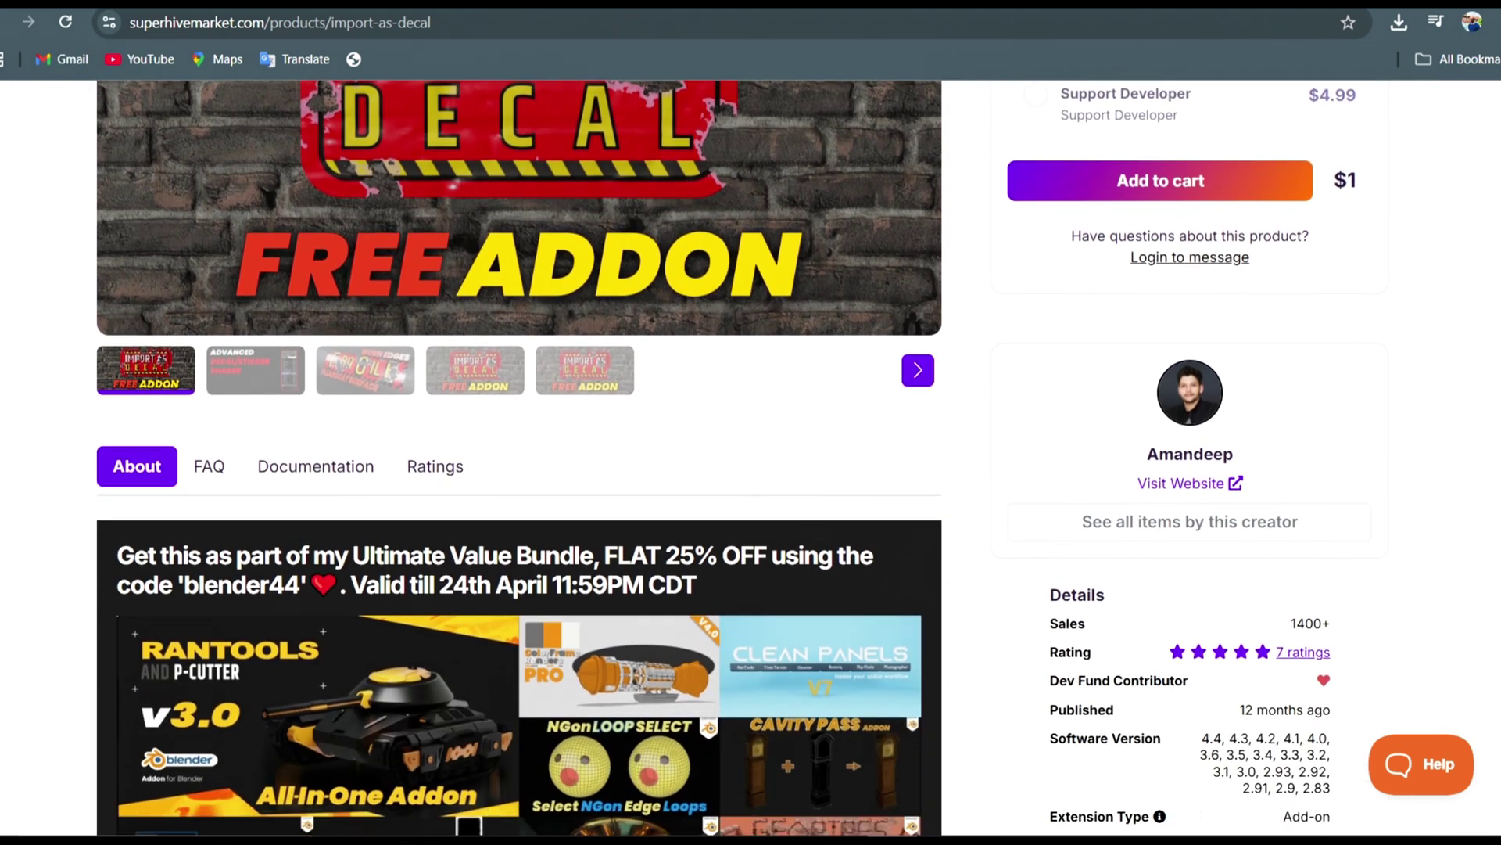
scroll(750, 458, "down", 10)
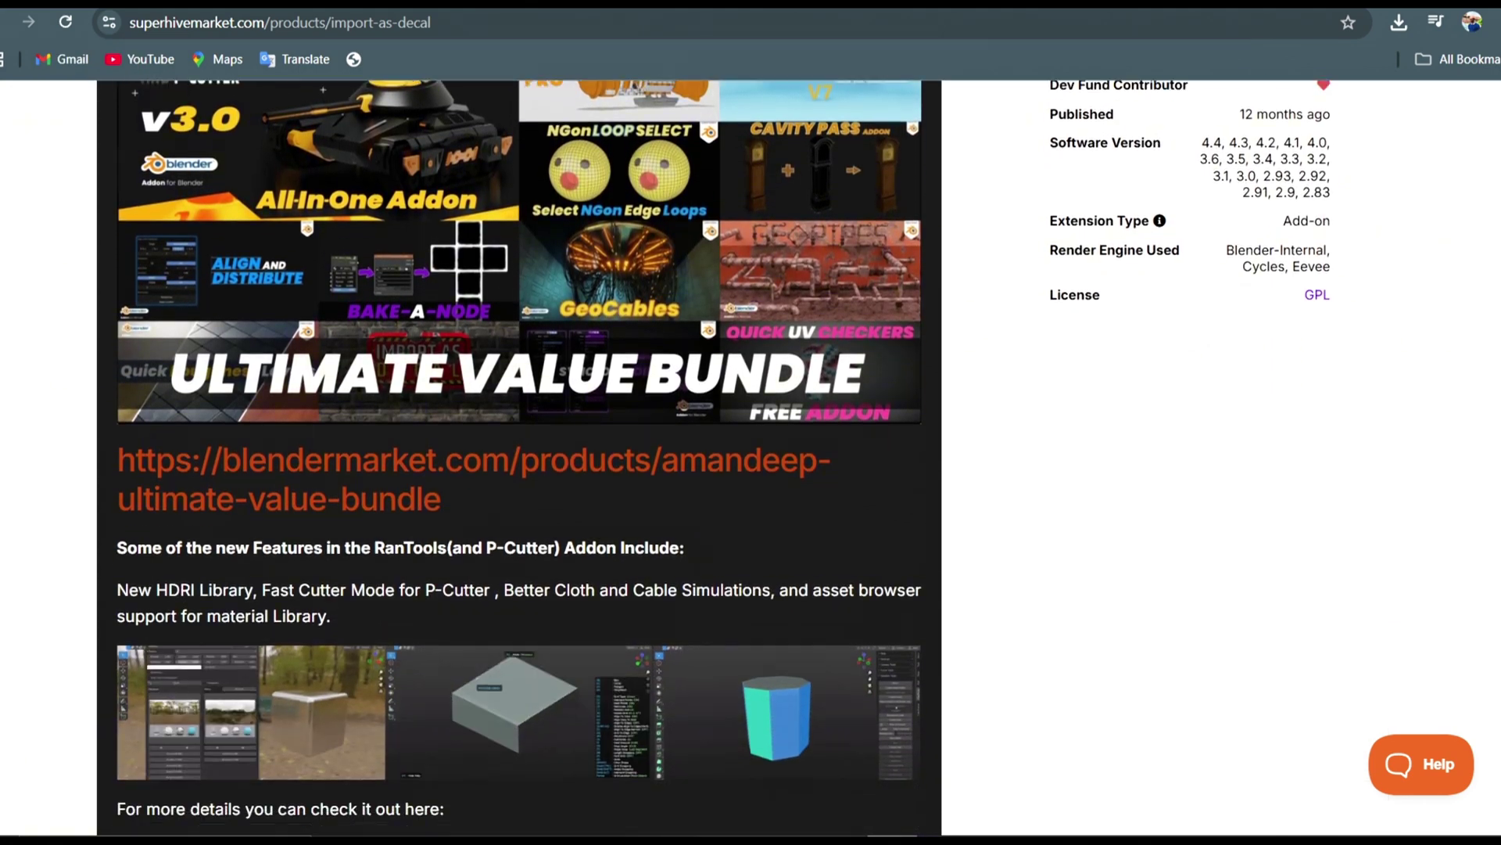
In the decal settings, lower Roughness to 0.060, raise Damage Saturation, add Scratches (6.600), reduce Rotation
scroll(751, 457, "down", 1)
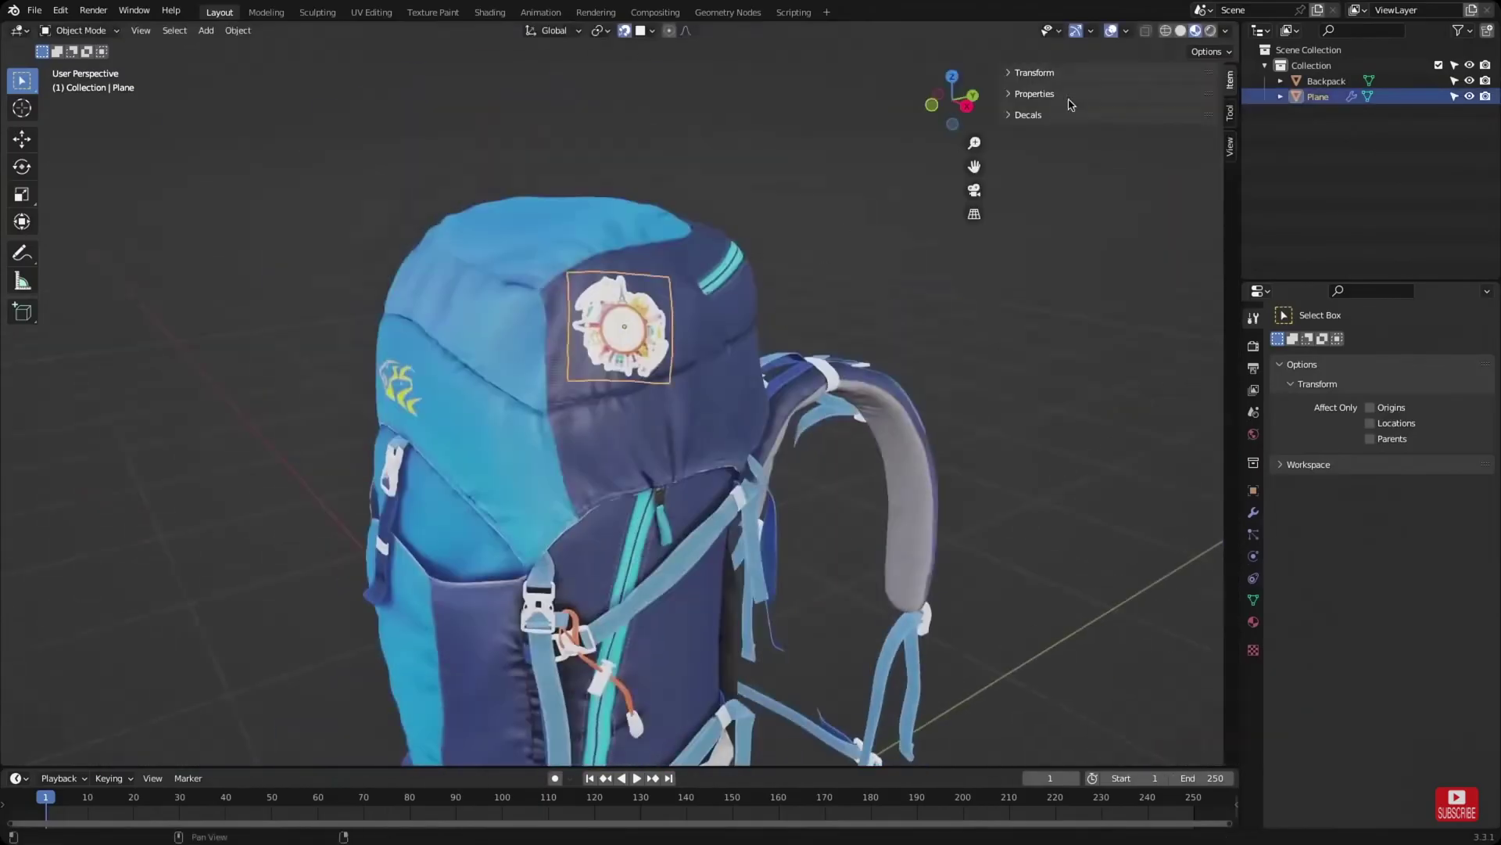
left_click(1071, 111)
key("KP_Decimal")
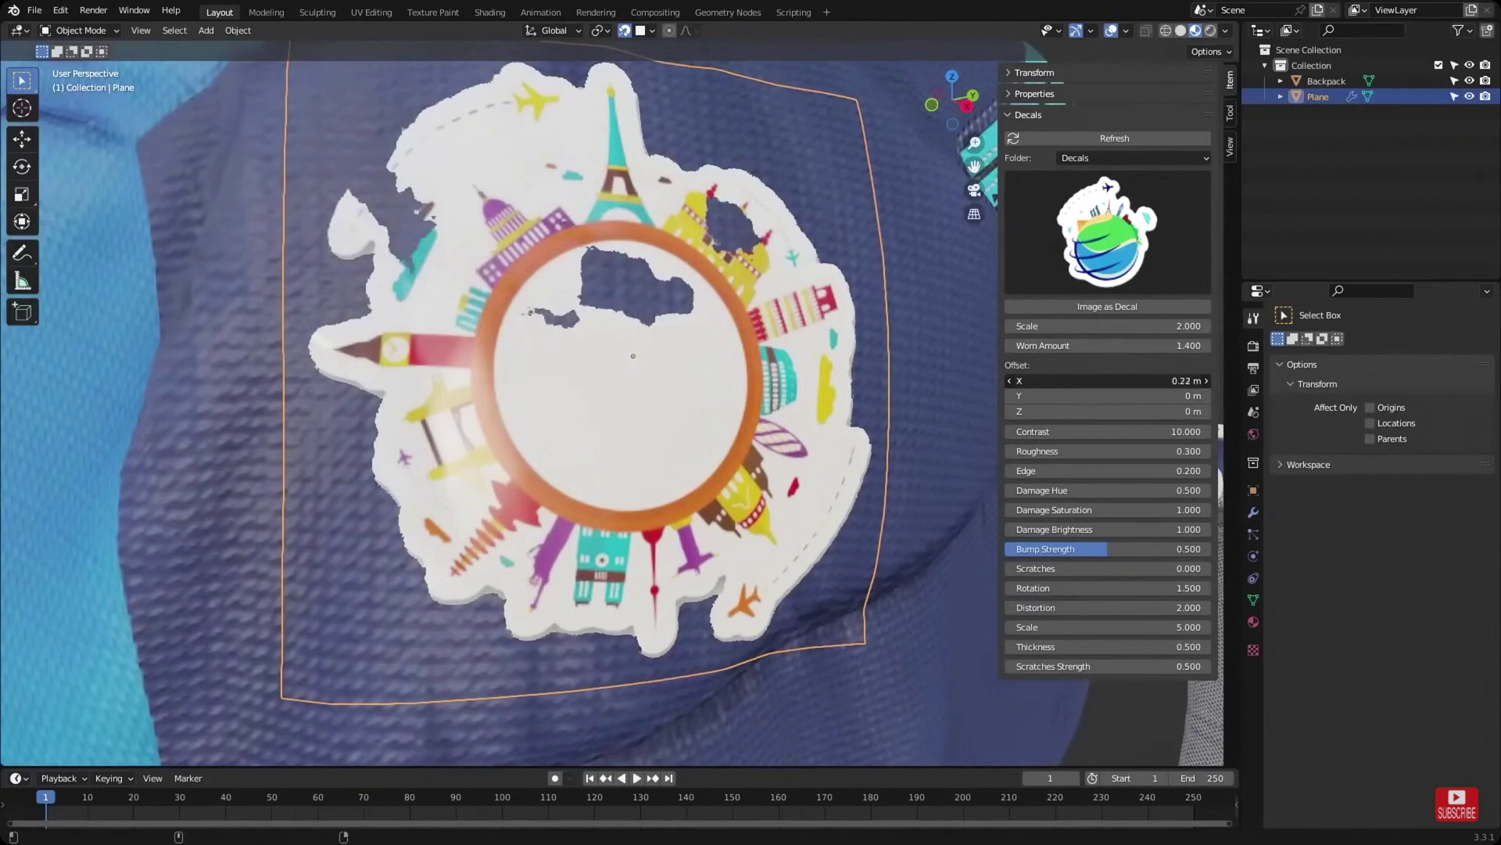
left_click_drag(1061, 452, 1016, 452)
left_click_drag(1068, 510, 1111, 510)
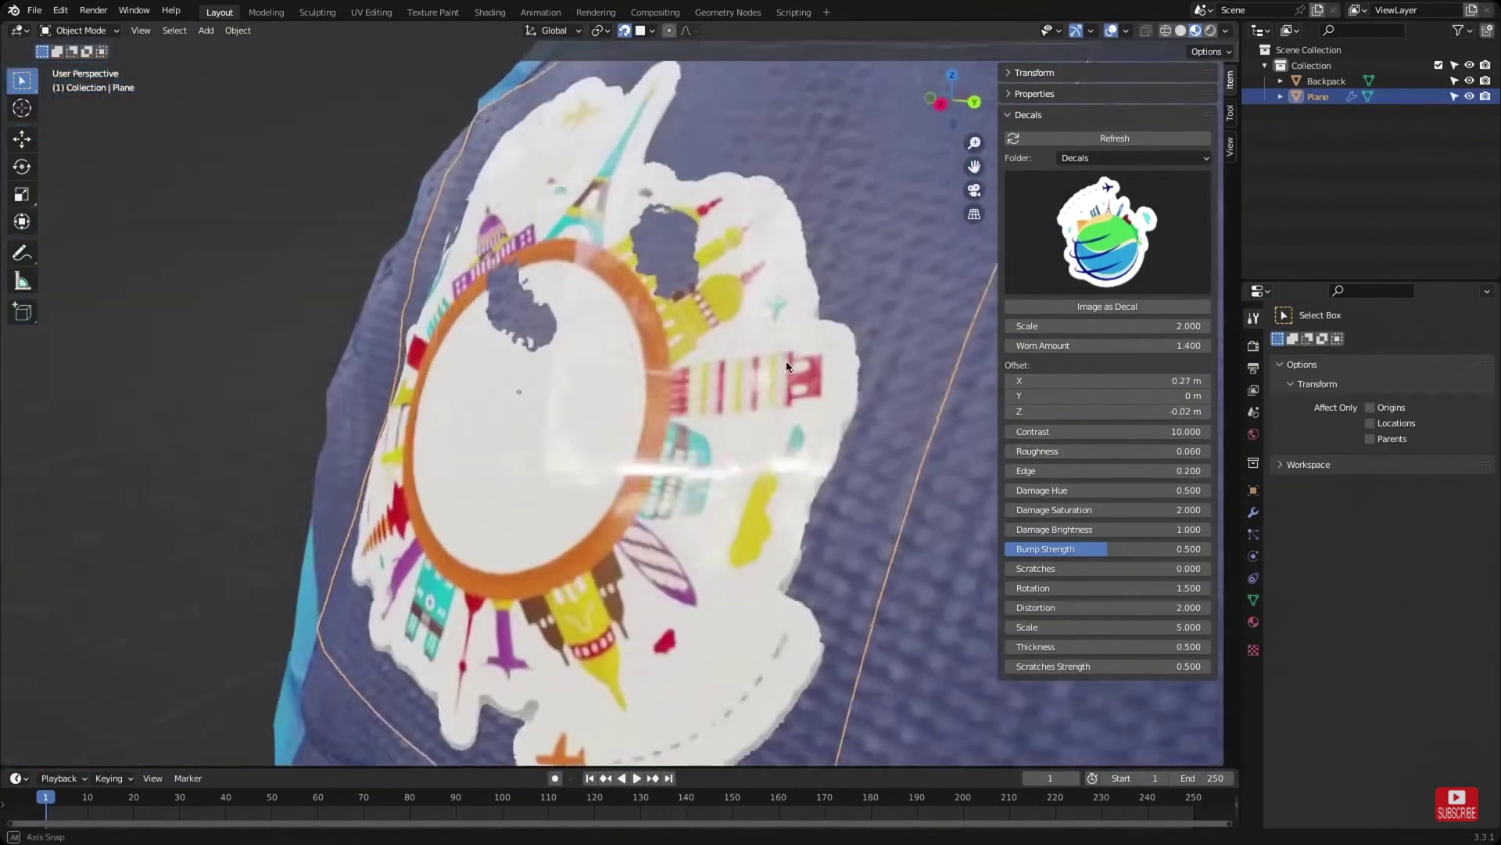
mouse_move(1079, 569)
left_mouse_down()
mouse_move(1142, 568)
mouse_move(1071, 588)
left_mouse_up()
middle_click_drag(768, 430, 773, 452)
Set the decal plane's Subdivide modifier to Simple to keep it square, then move it
scroll(584, 499, "down", 5)
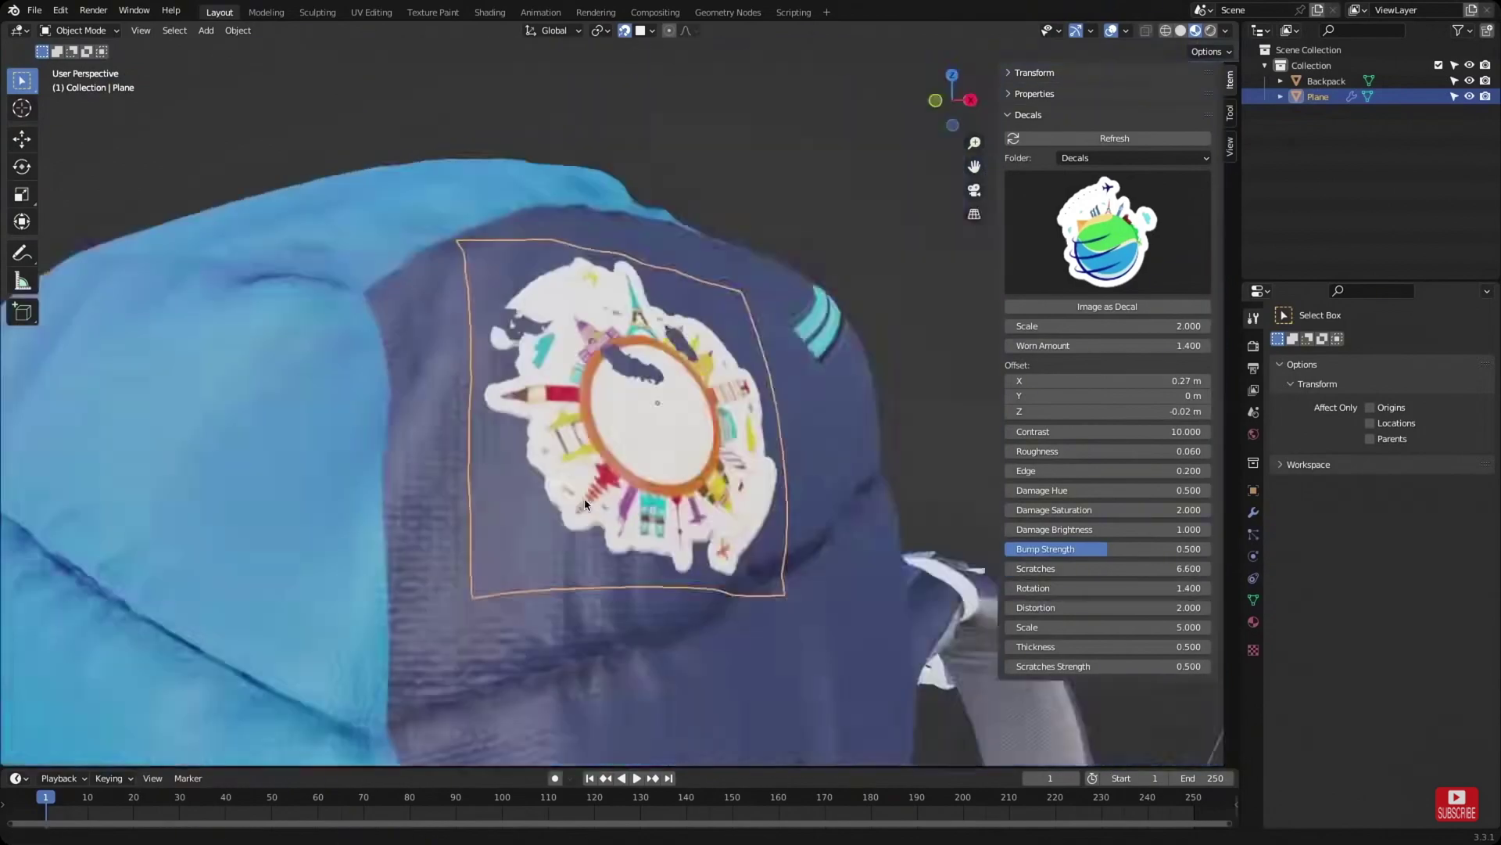
scroll(584, 499, "up", 6)
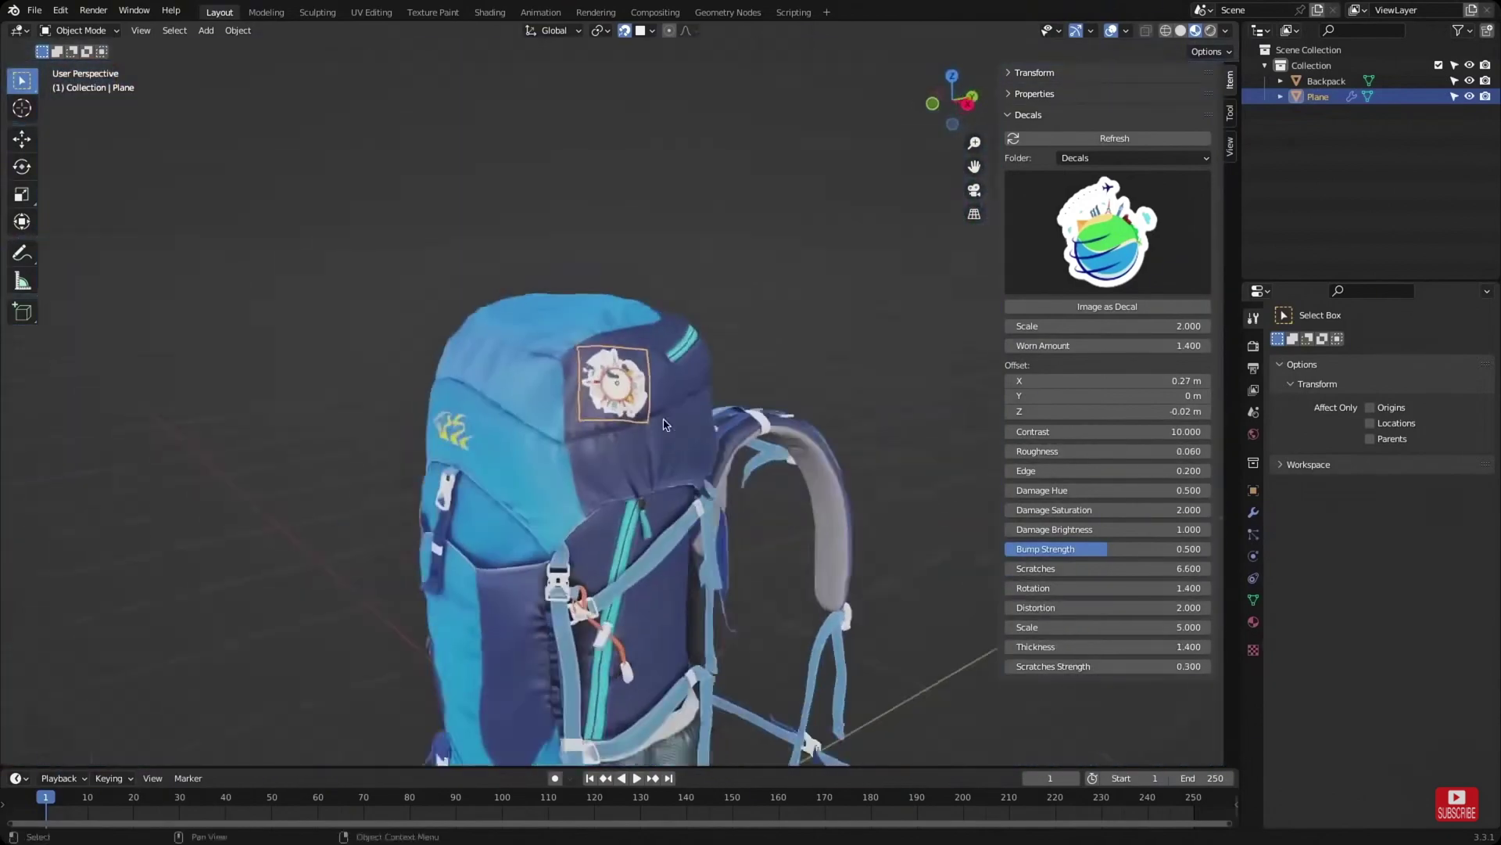
scroll(658, 349, "up", 6)
left_click(1254, 513)
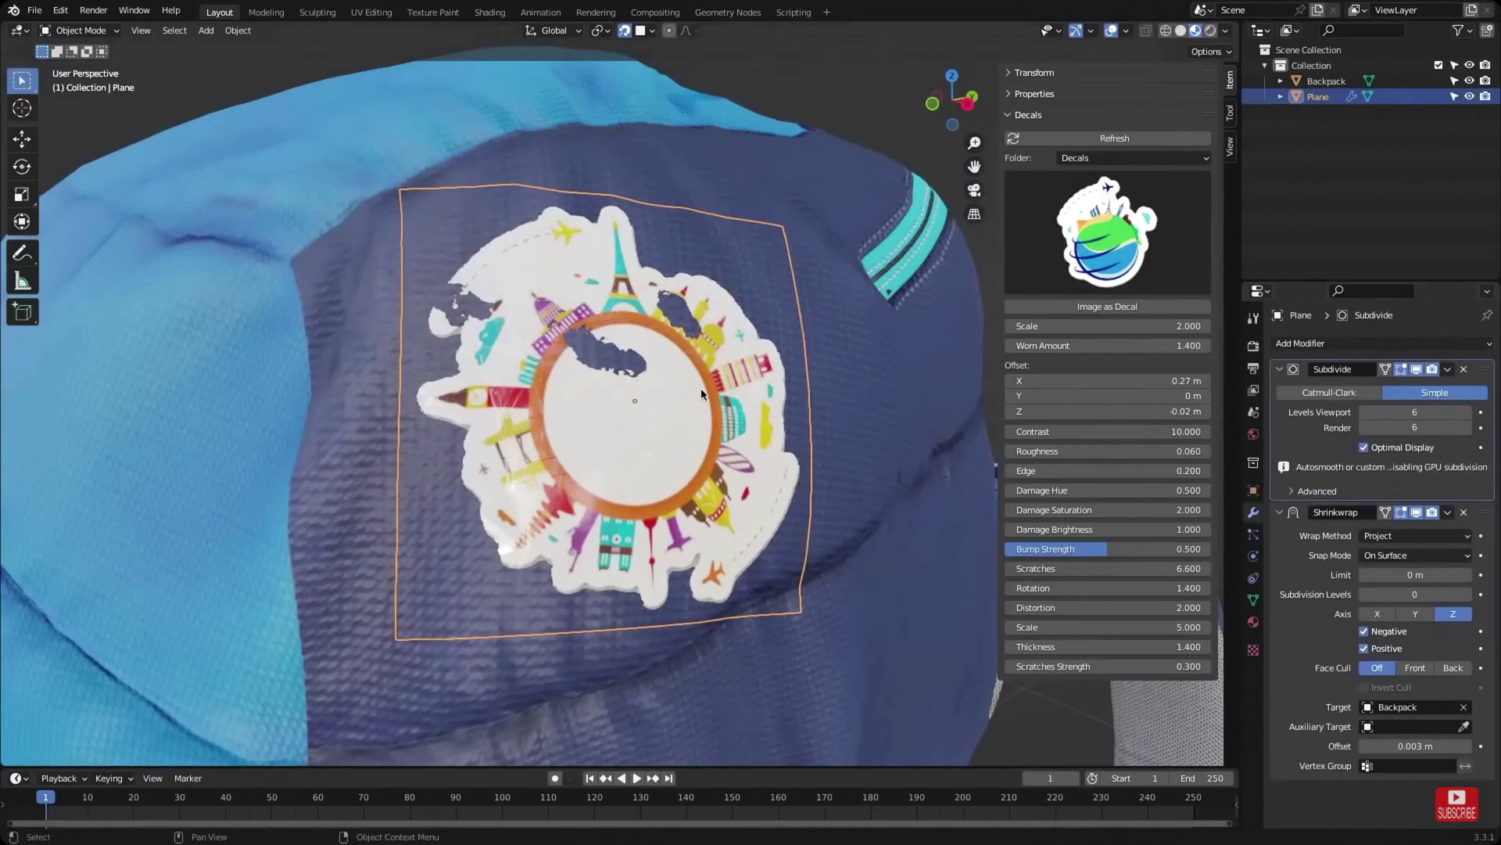
left_click(1427, 394)
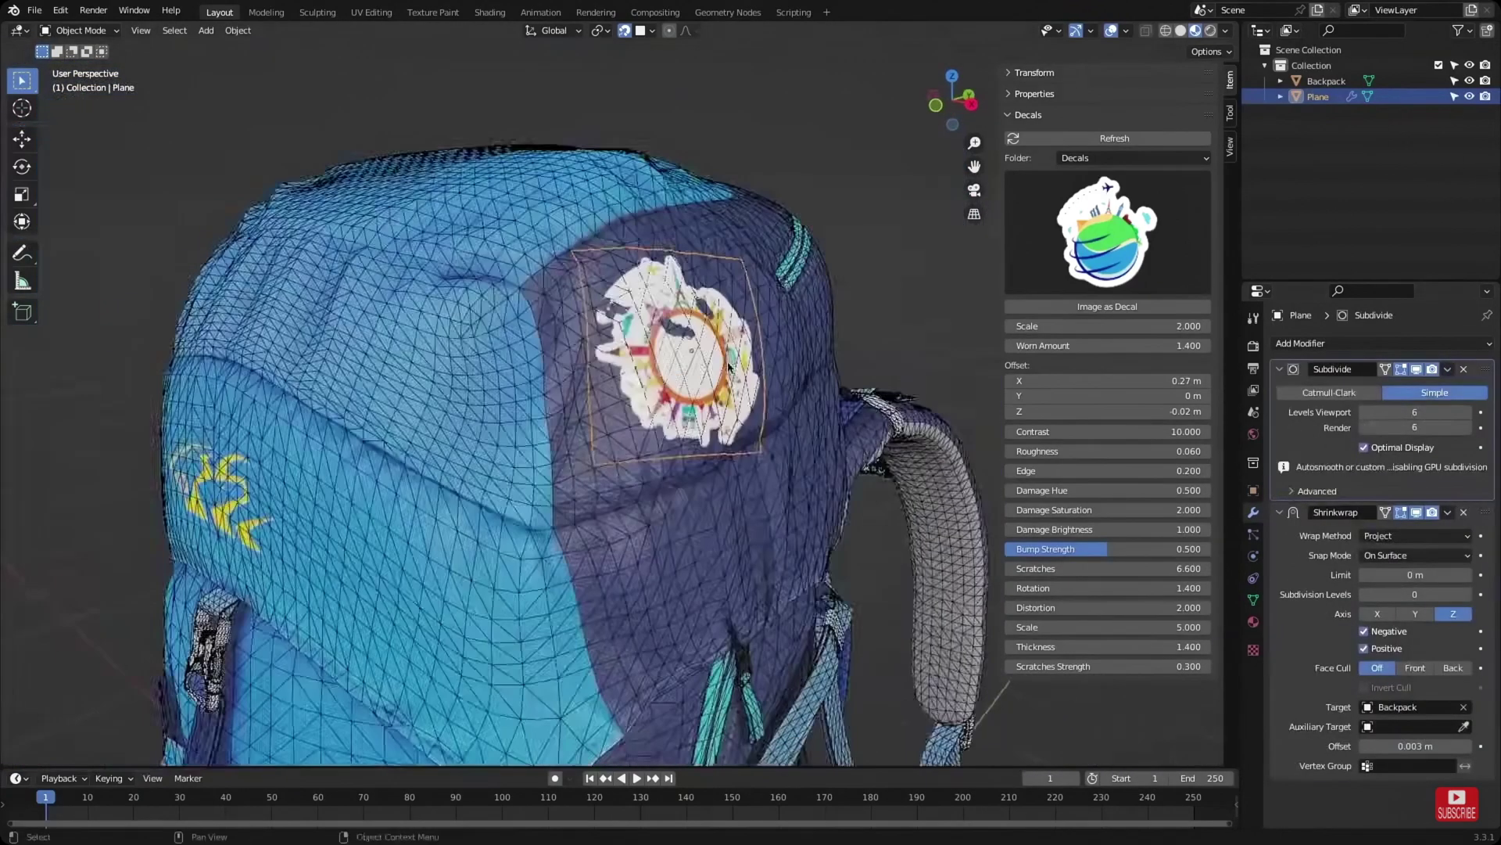
key("g")
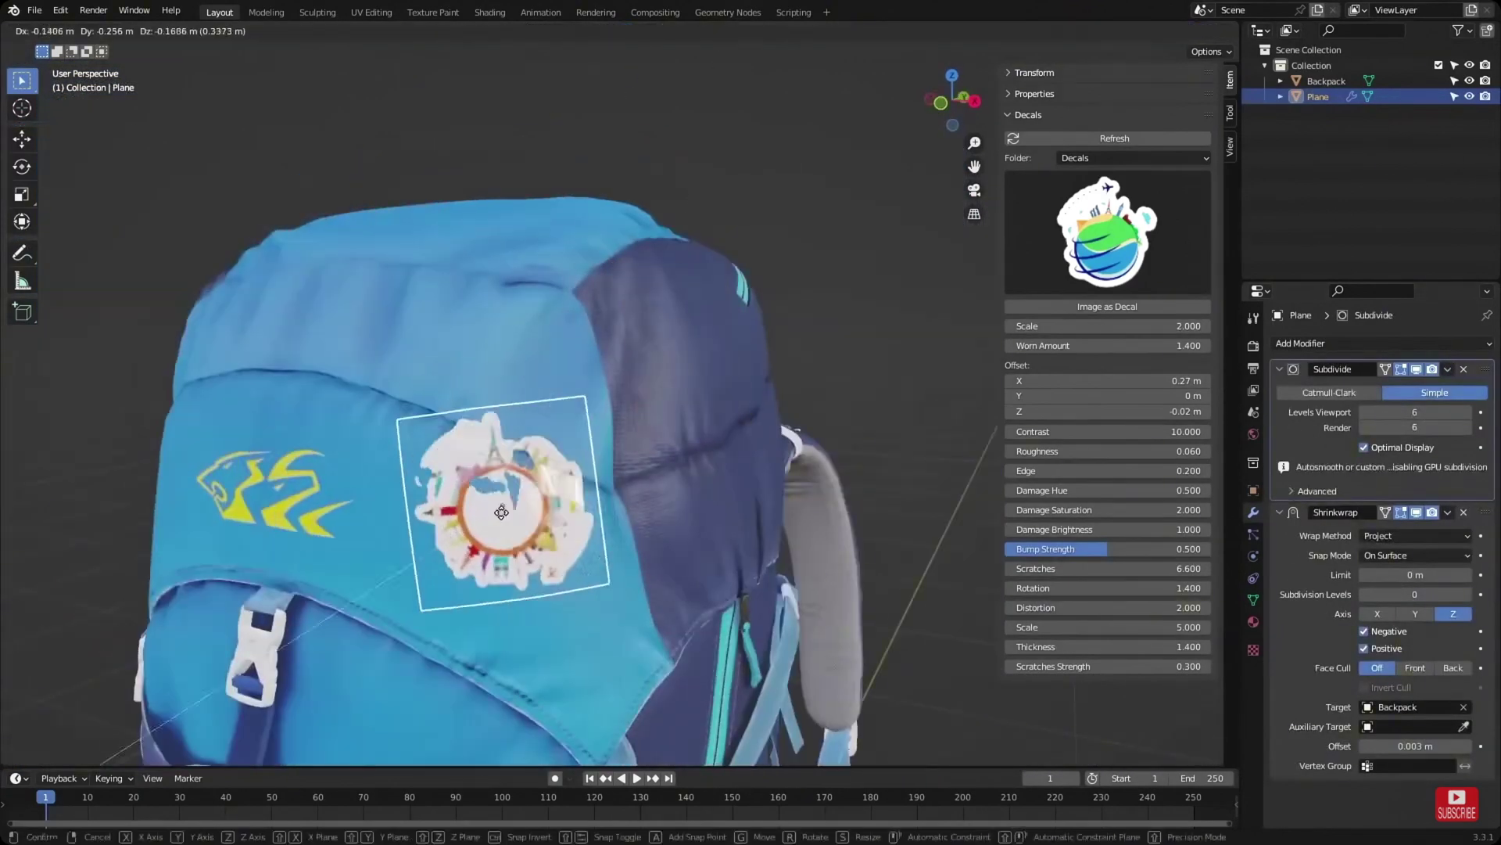